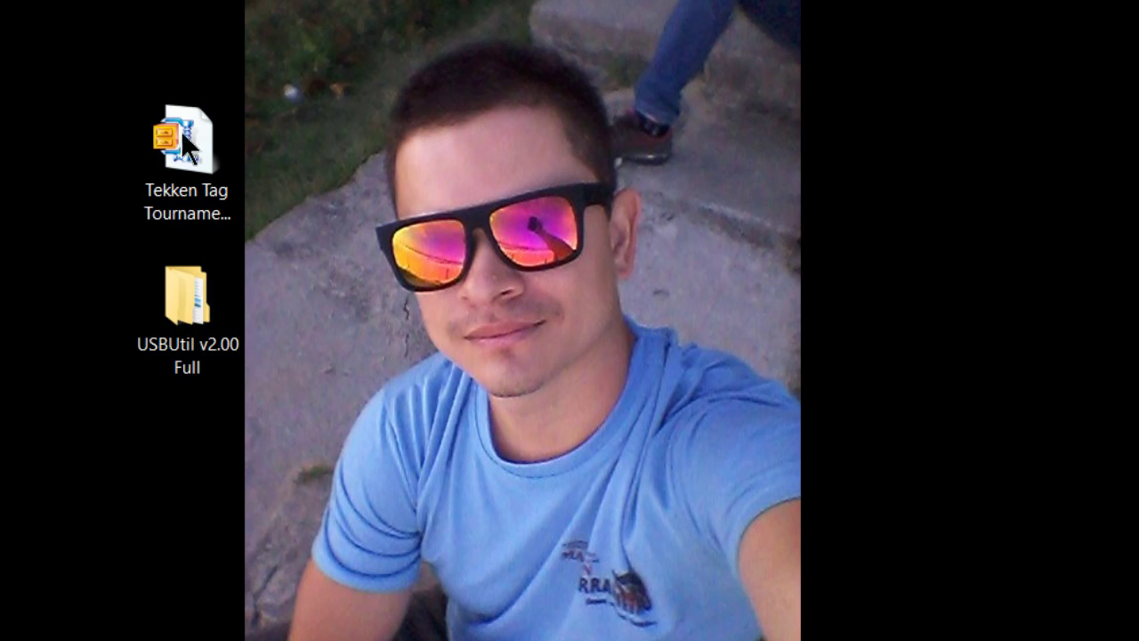
Extract the Tekken Tag Tournament (USA) archive on the desktop into a folder named after it.
{"action": "left_click", "coordinate": [177, 169]}
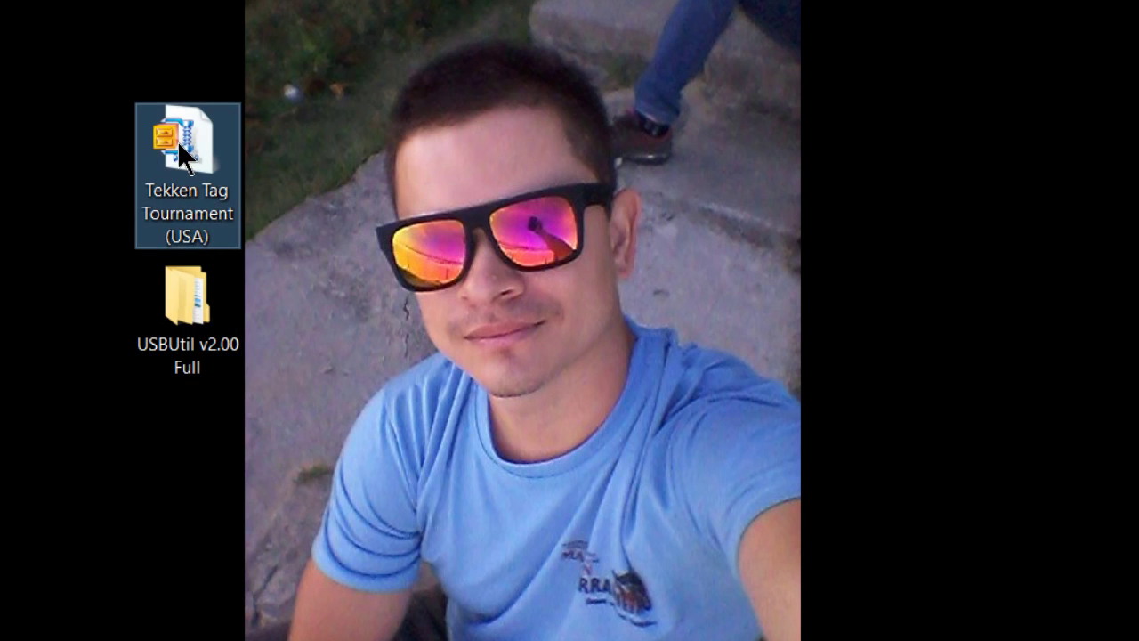
{"action": "right_click", "coordinate": [179, 141]}
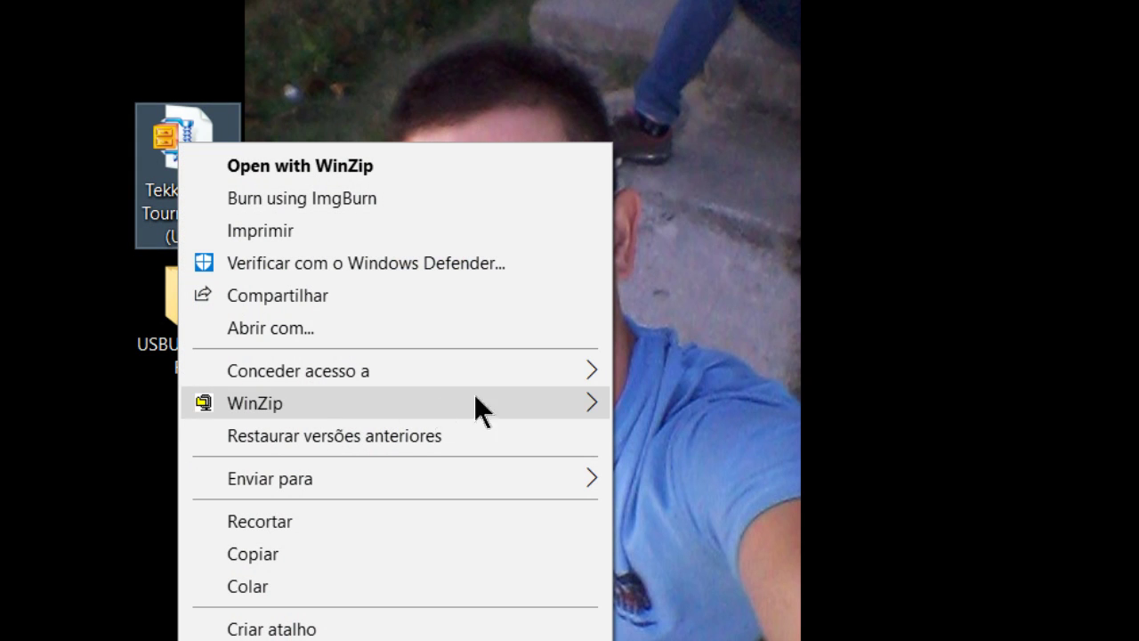
{"action": "mouse_move", "coordinate": [596, 404]}
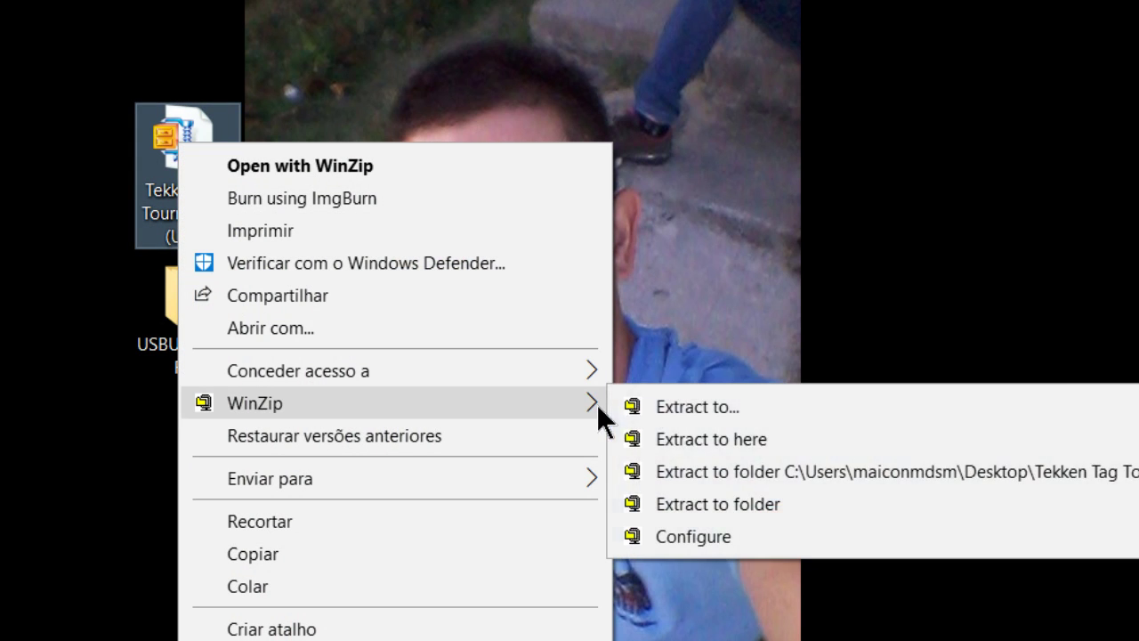
{"action": "left_click", "coordinate": [651, 476]}
{"action": "left_click", "coordinate": [36, 412]}
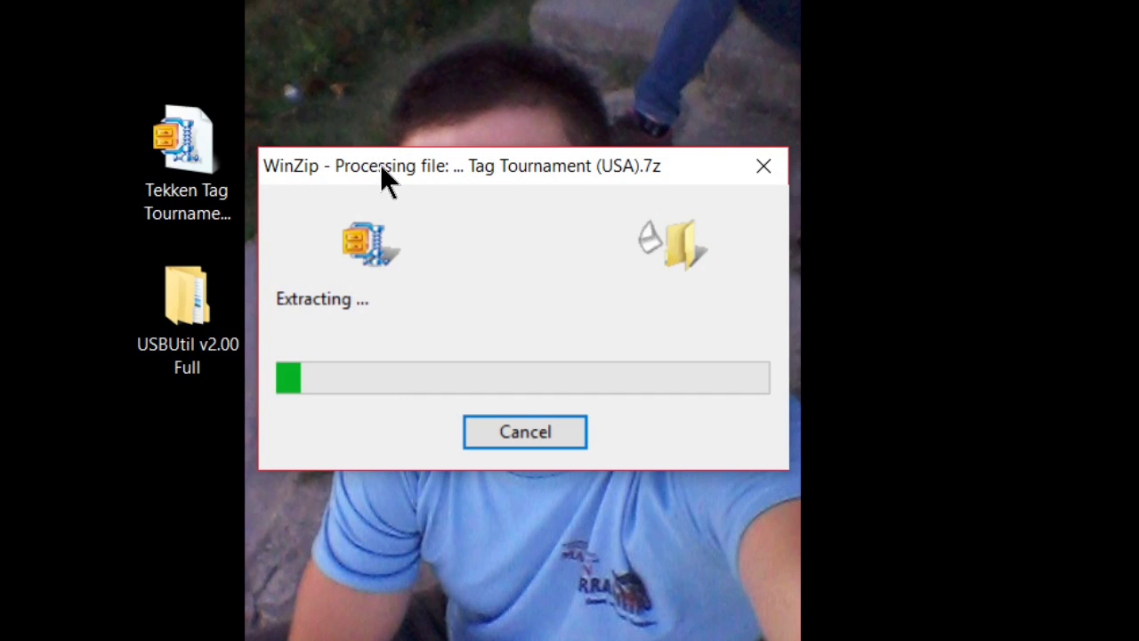
{"action": "left_click_drag", "start_coordinate": [382, 170], "coordinate": [419, 72]}
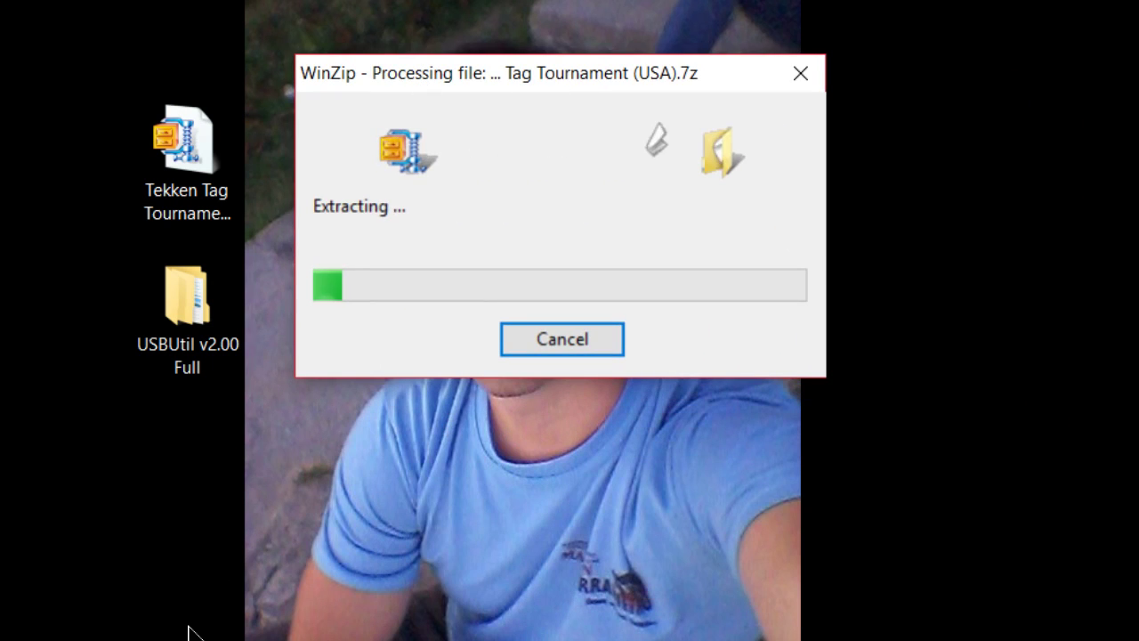
Look inside the USBUtil v2.00 Full folder and the extracted Tekken Tag Tournament (USA) folder.
{"action": "left_click", "coordinate": [114, 356]}
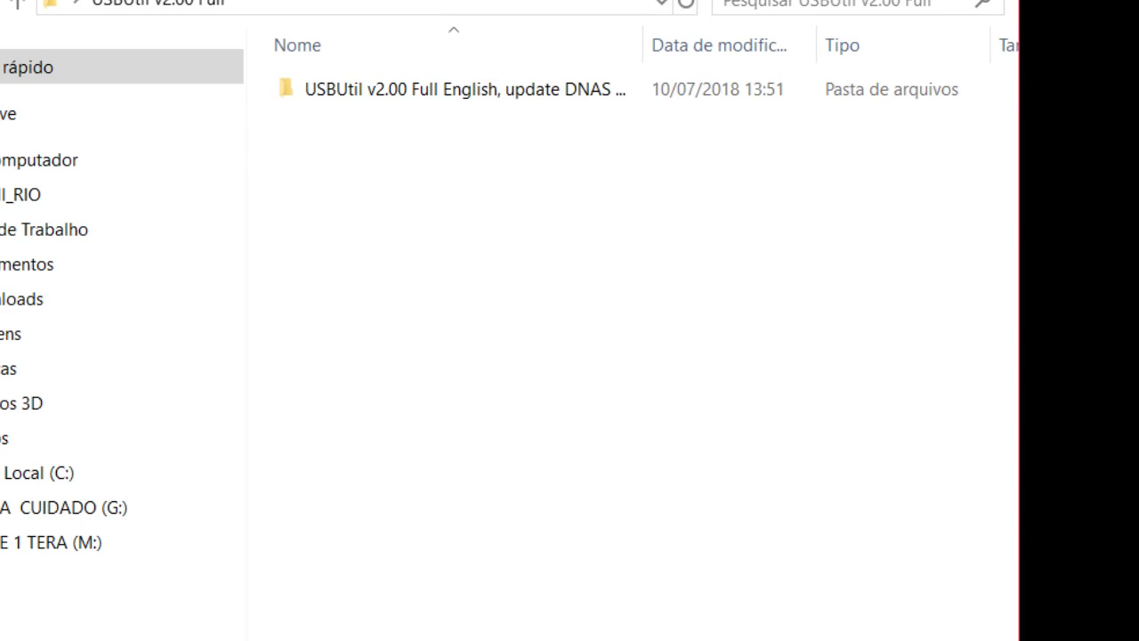
{"action": "double_click", "coordinate": [414, 96]}
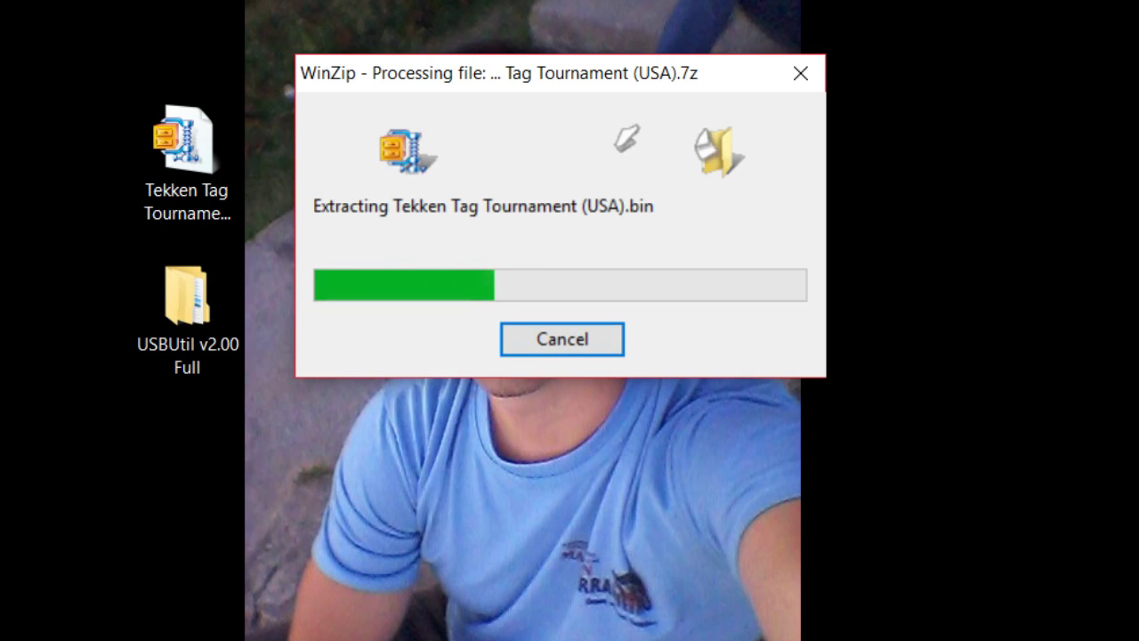
{"action": "left_click_drag", "start_coordinate": [207, 49], "coordinate": [216, 494]}
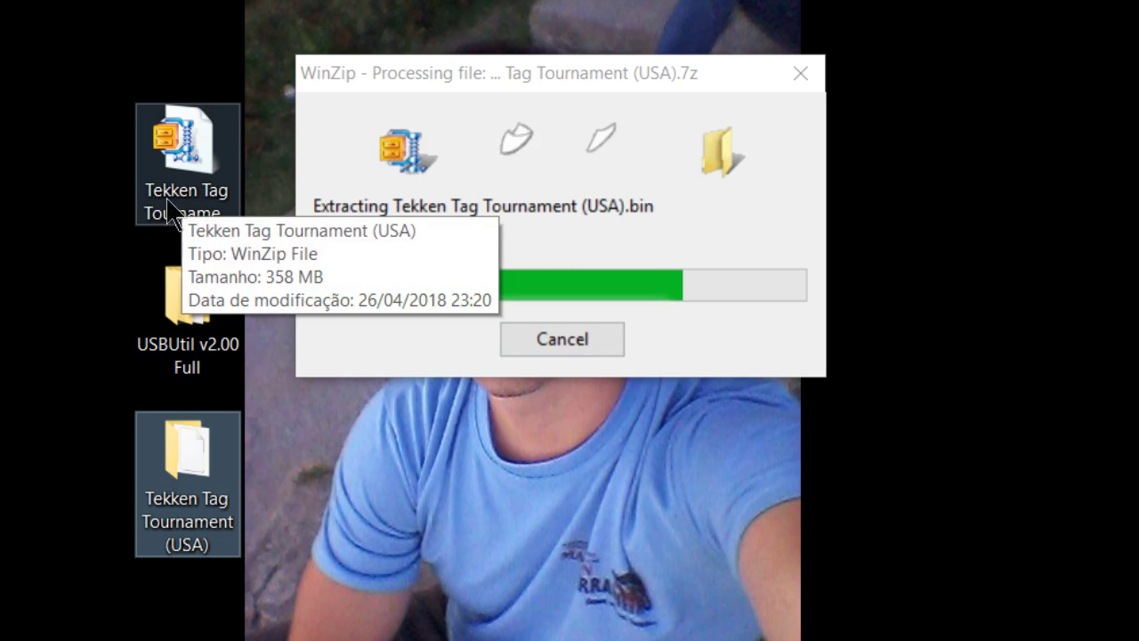
{"action": "left_click", "coordinate": [198, 209]}
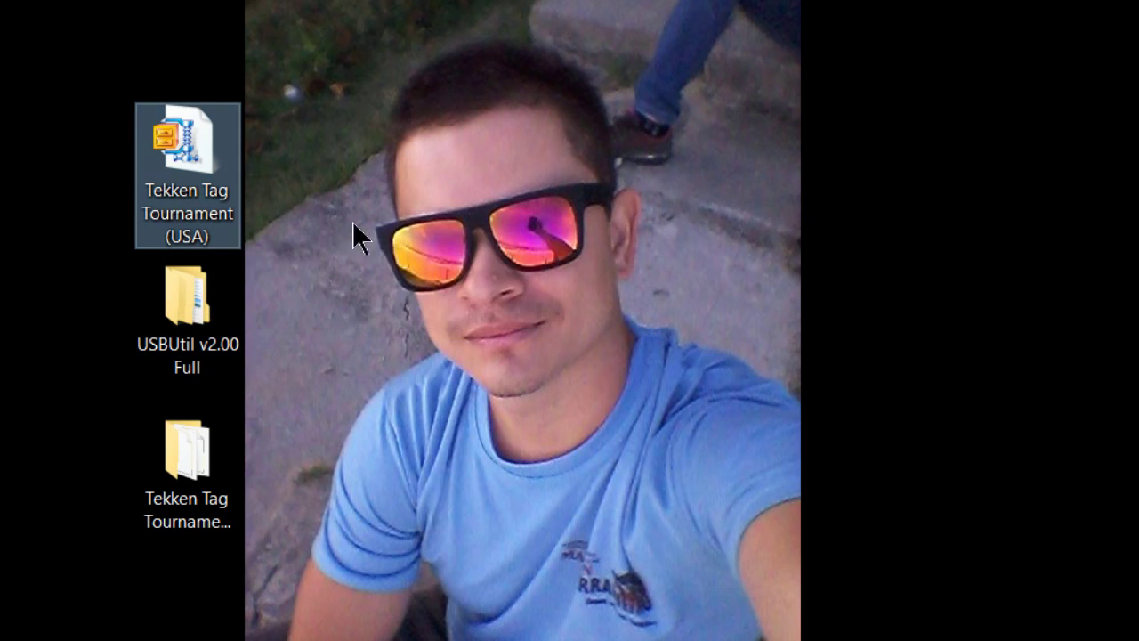
{"action": "double_click", "coordinate": [182, 458]}
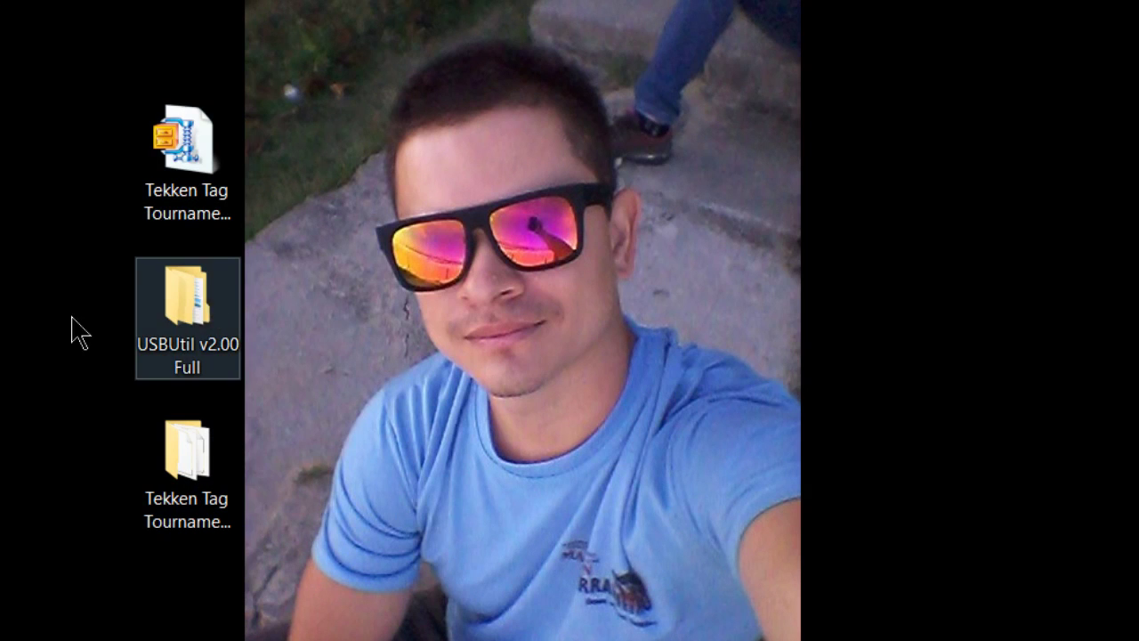
Show the compatibility properties of the USBUtil v2.0 Full (English) application inside the USBUtil v2.00 Full subfolder.
{"action": "double_click", "coordinate": [227, 339]}
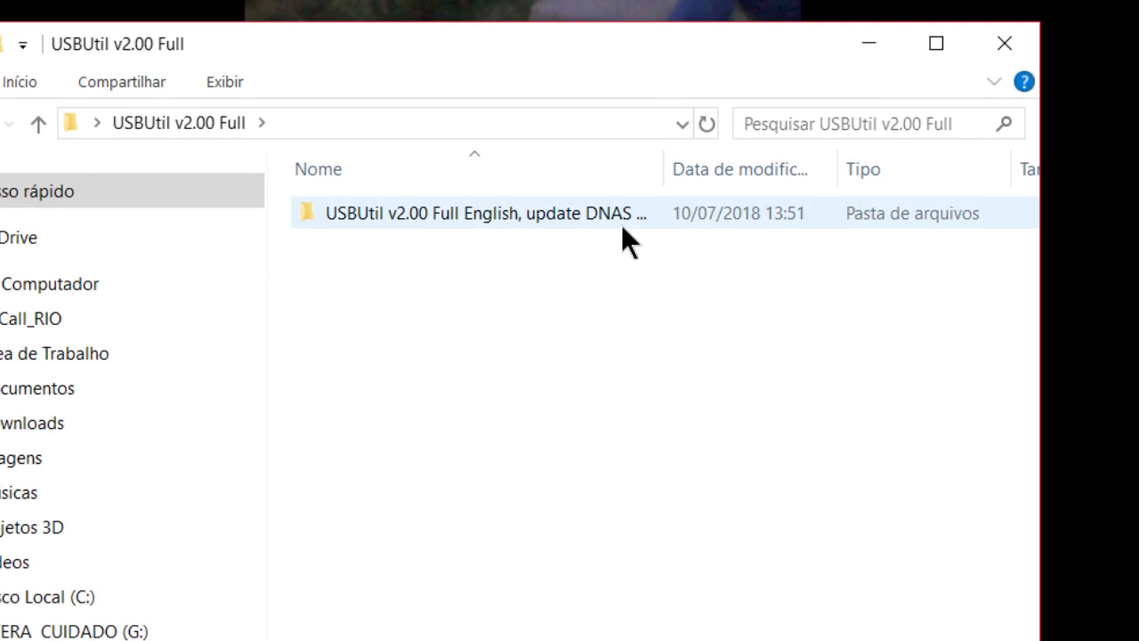
{"action": "double_click", "coordinate": [585, 211]}
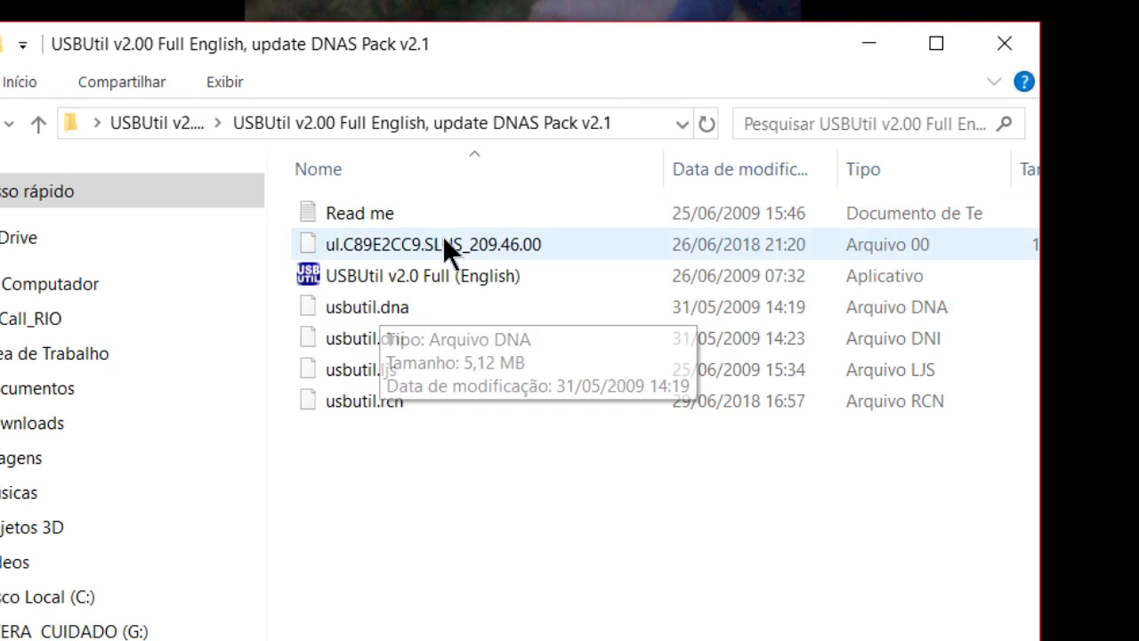
{"action": "right_click", "coordinate": [372, 276]}
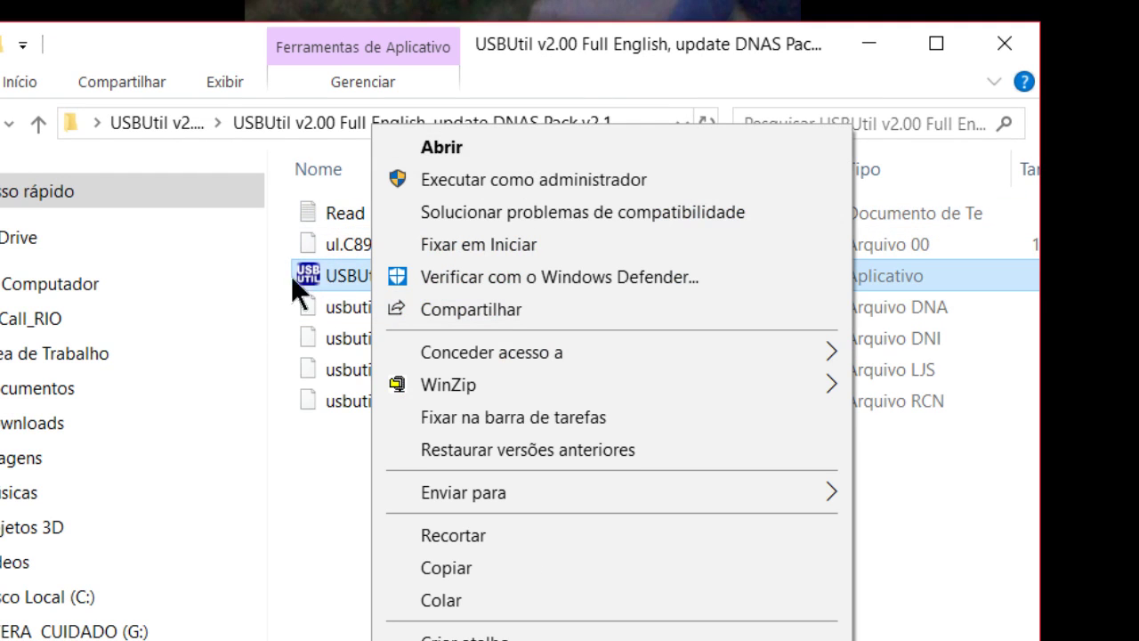
{"action": "left_click", "coordinate": [265, 420]}
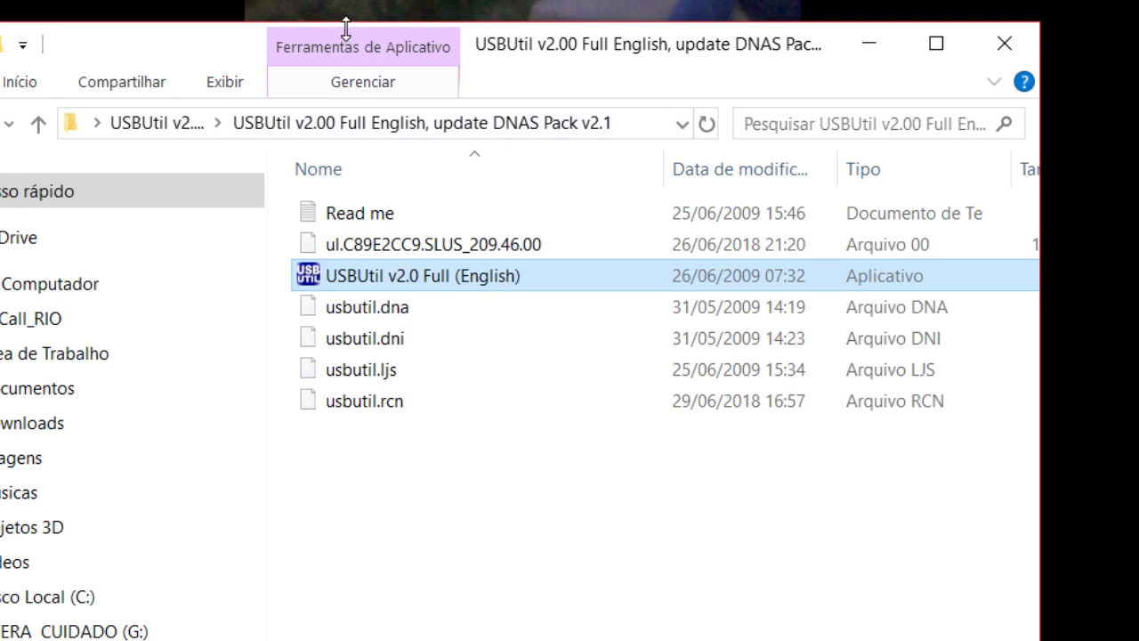
{"action": "left_click_drag", "start_coordinate": [355, 52], "coordinate": [349, 0]}
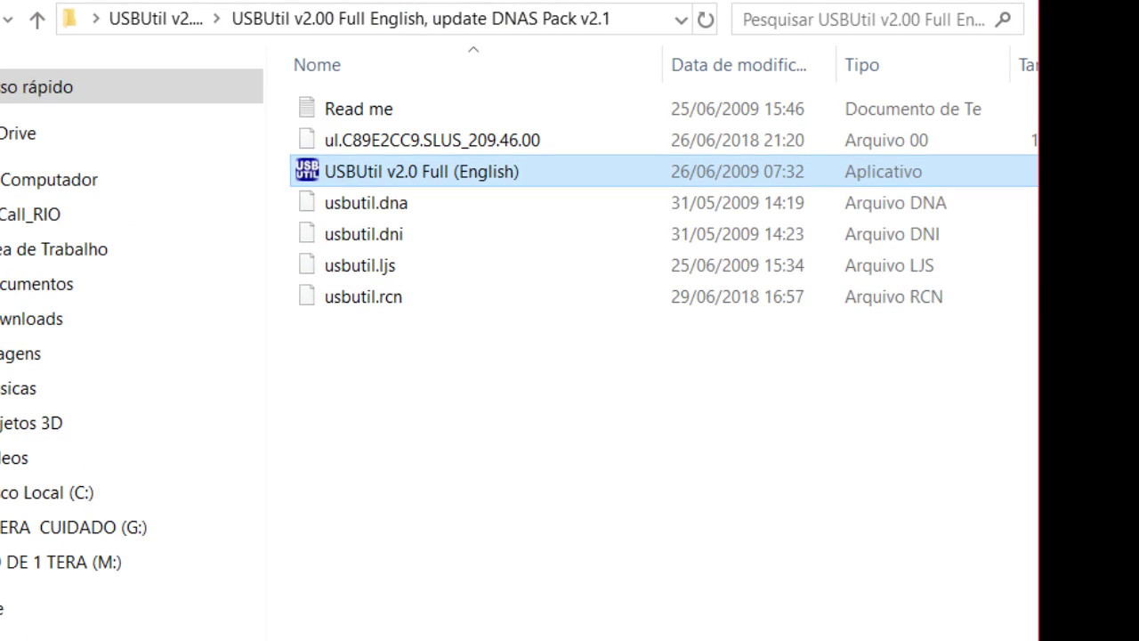
{"action": "right_click", "coordinate": [422, 170]}
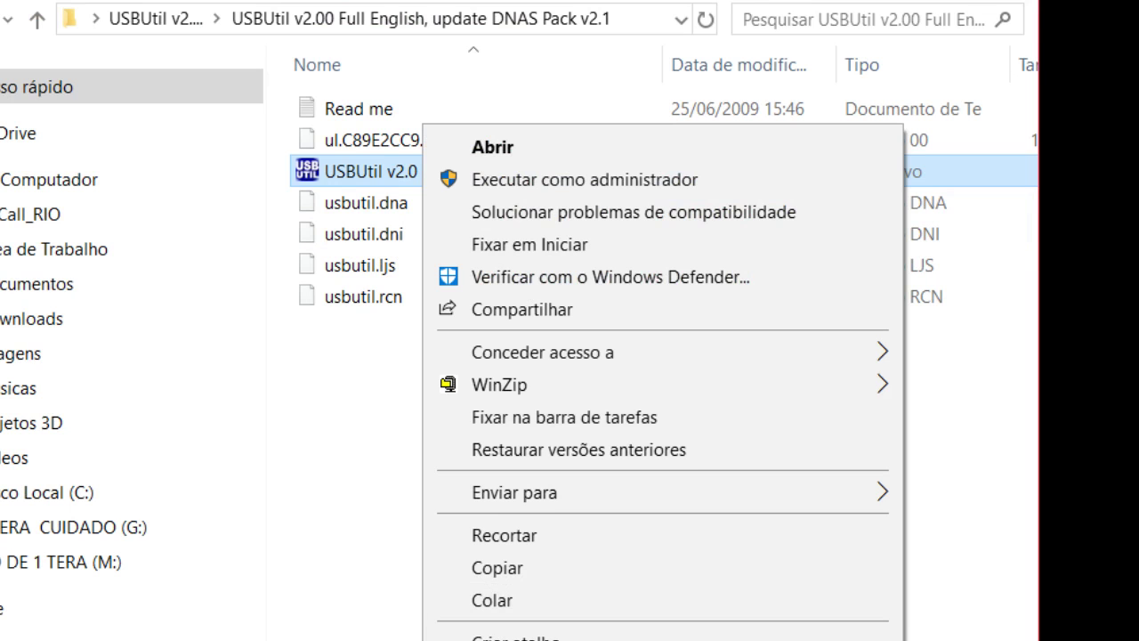
{"action": "left_click", "coordinate": [507, 639]}
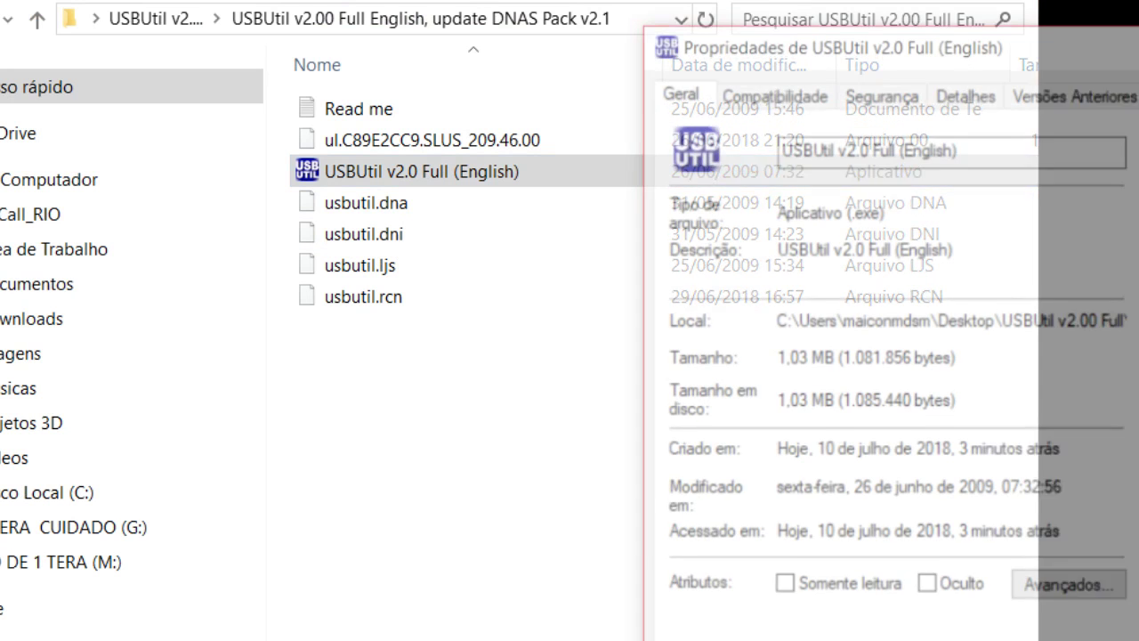
{"action": "left_click_drag", "start_coordinate": [954, 49], "coordinate": [387, 0]}
{"action": "left_click", "coordinate": [201, 13]}
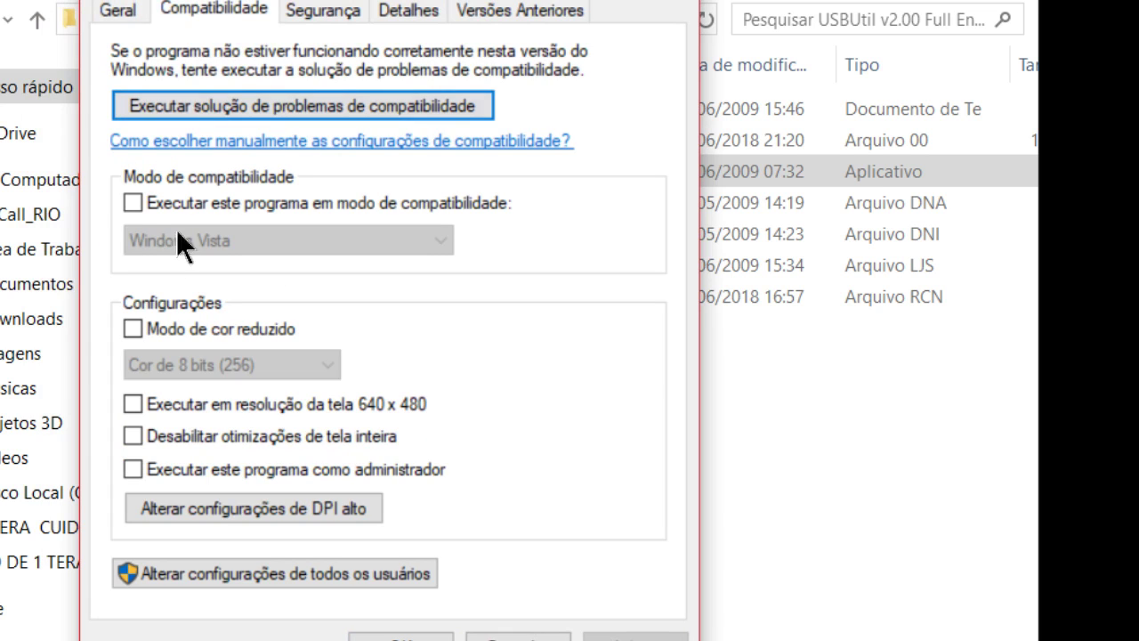
Set the application to run as administrator in Windows 7 compatibility mode and save the properties.
{"action": "left_click", "coordinate": [135, 470]}
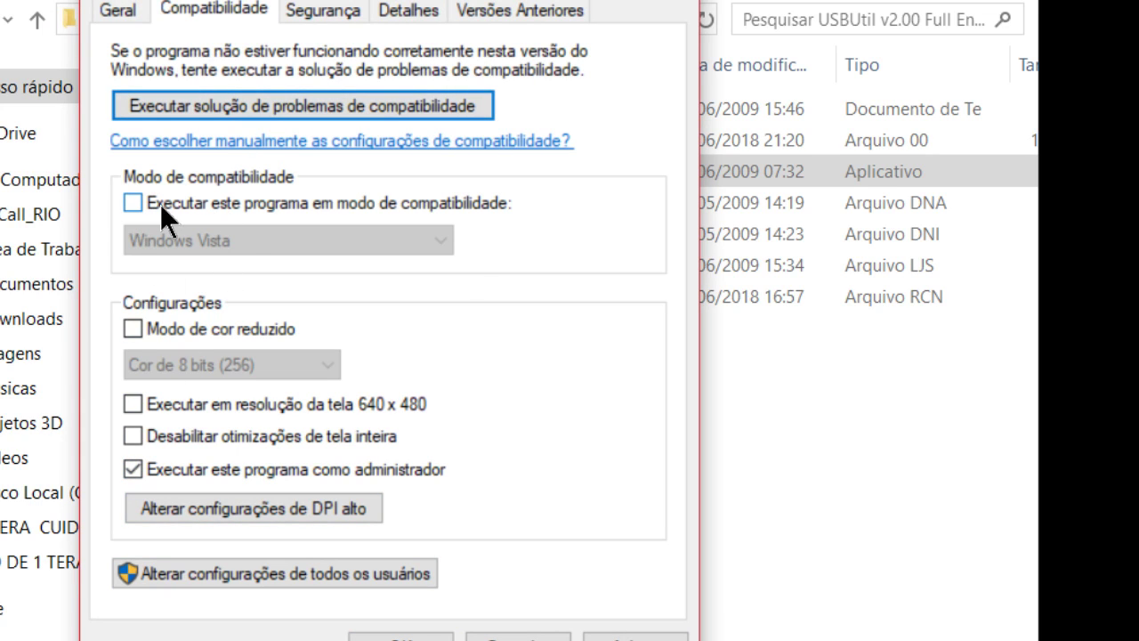
{"action": "left_click", "coordinate": [132, 198]}
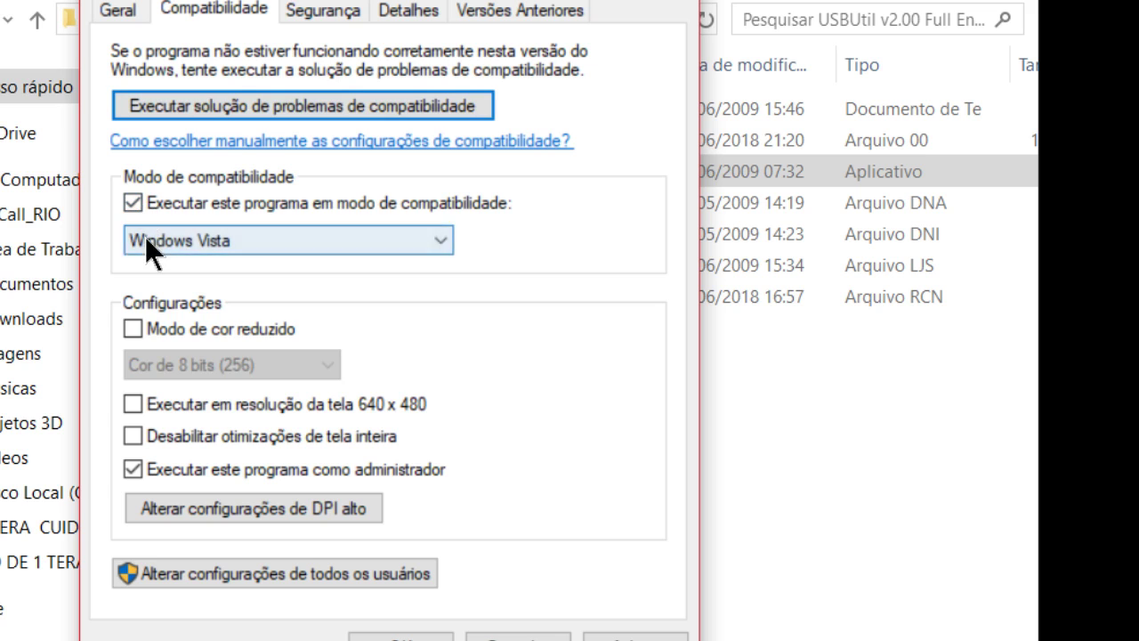
{"action": "left_click", "coordinate": [145, 236]}
{"action": "left_click", "coordinate": [157, 404]}
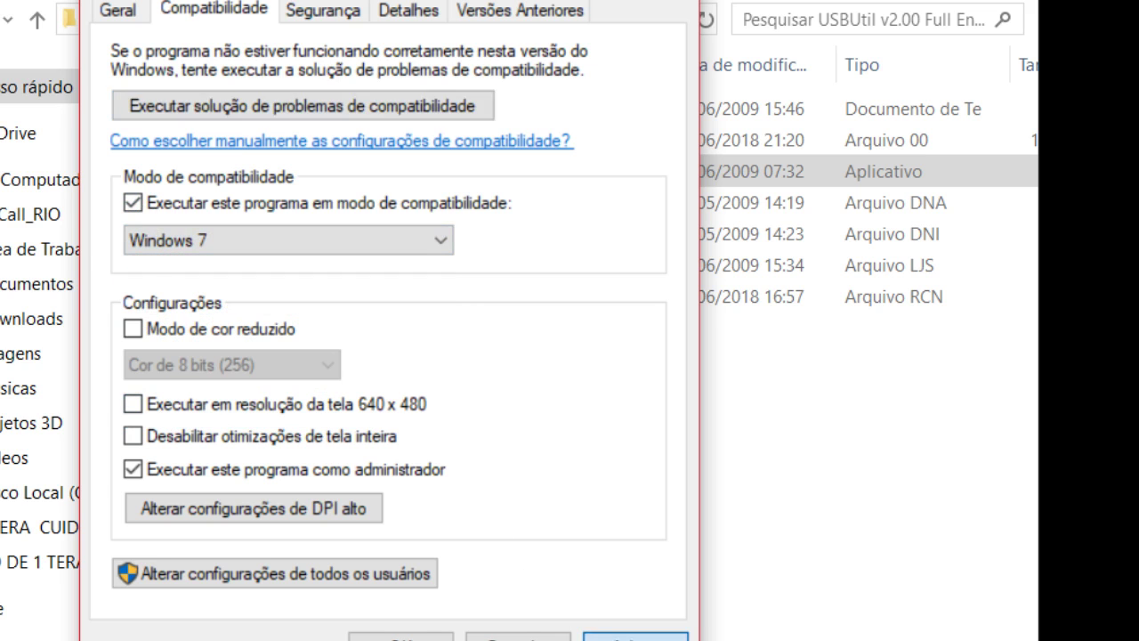
{"action": "left_click", "coordinate": [414, 634]}
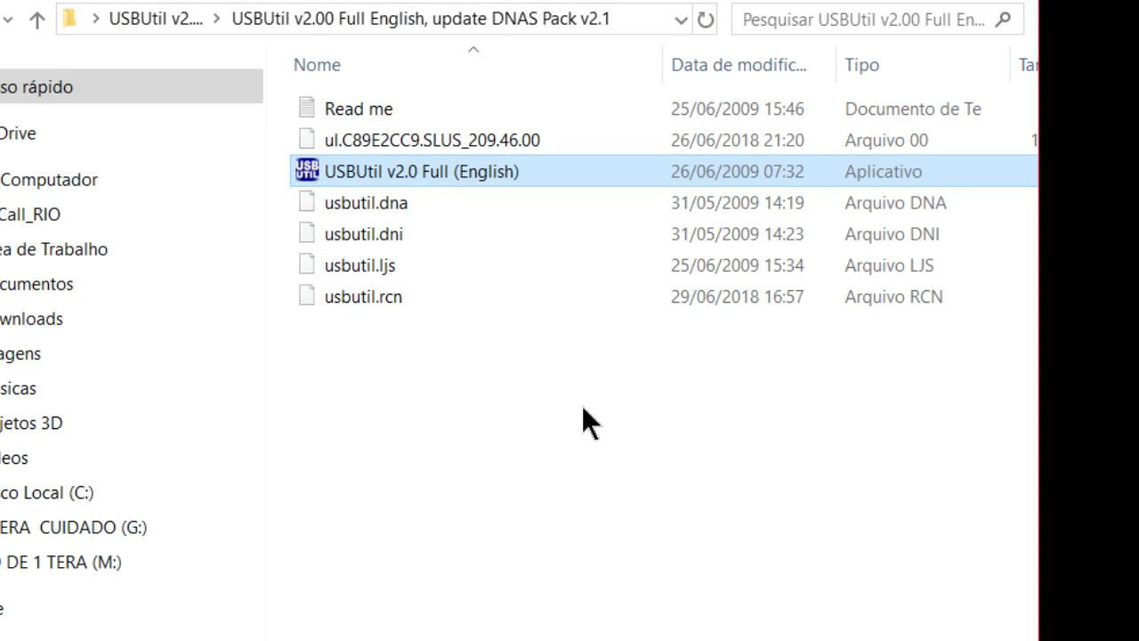
Launch USBUtil v2.0 Full (English) as administrator and dismiss its donation notice.
{"action": "right_click", "coordinate": [381, 167]}
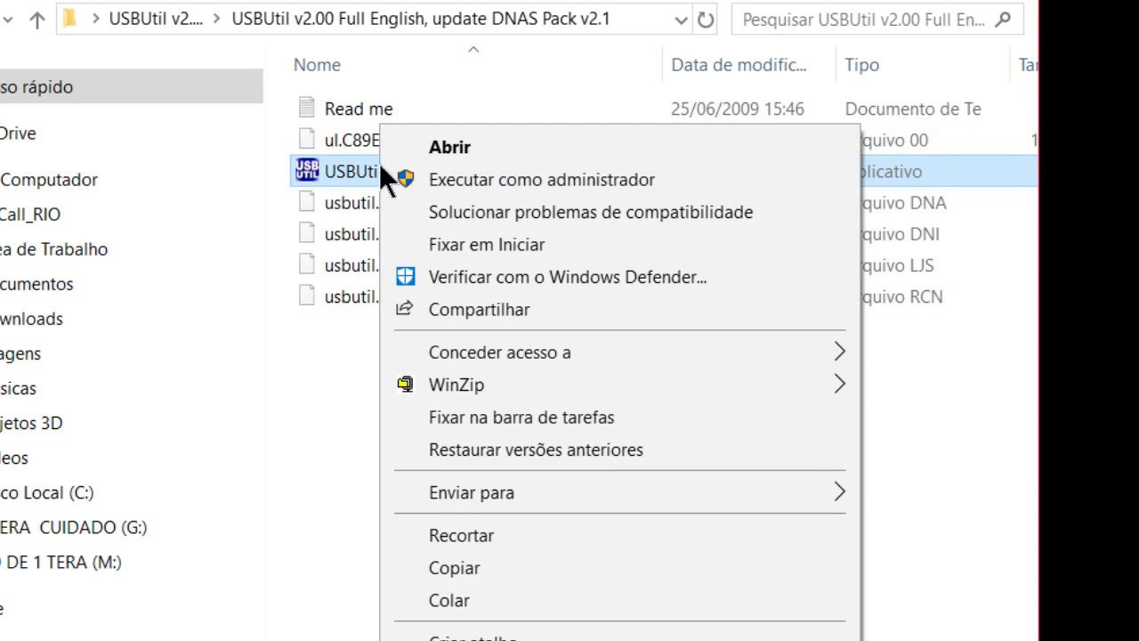
{"action": "left_click", "coordinate": [408, 182]}
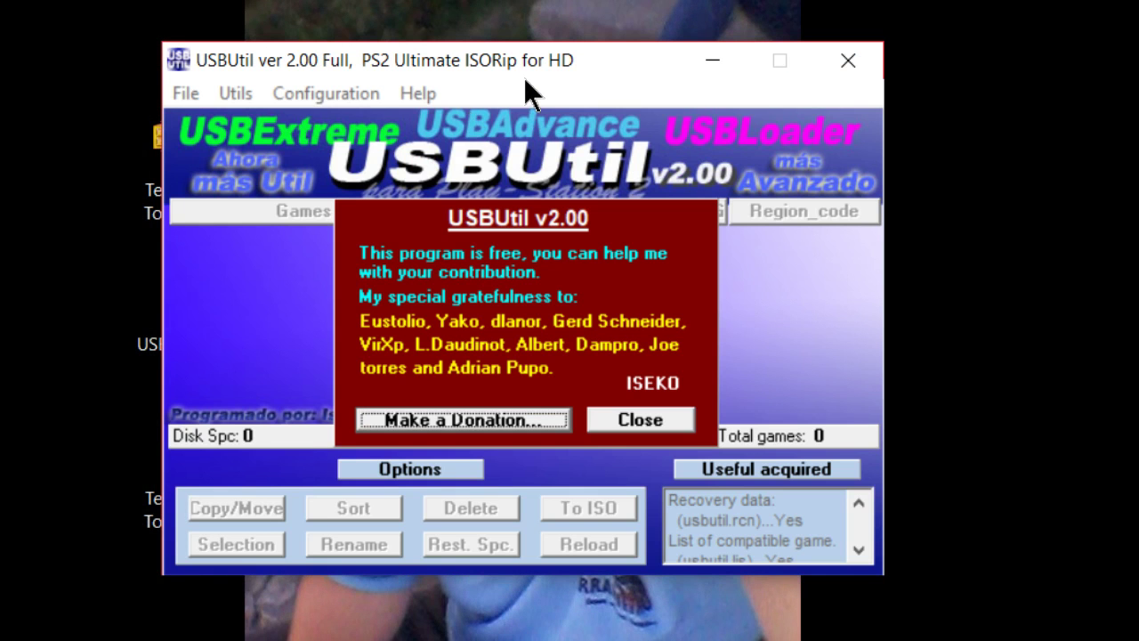
{"action": "left_click_drag", "start_coordinate": [525, 78], "coordinate": [642, 91]}
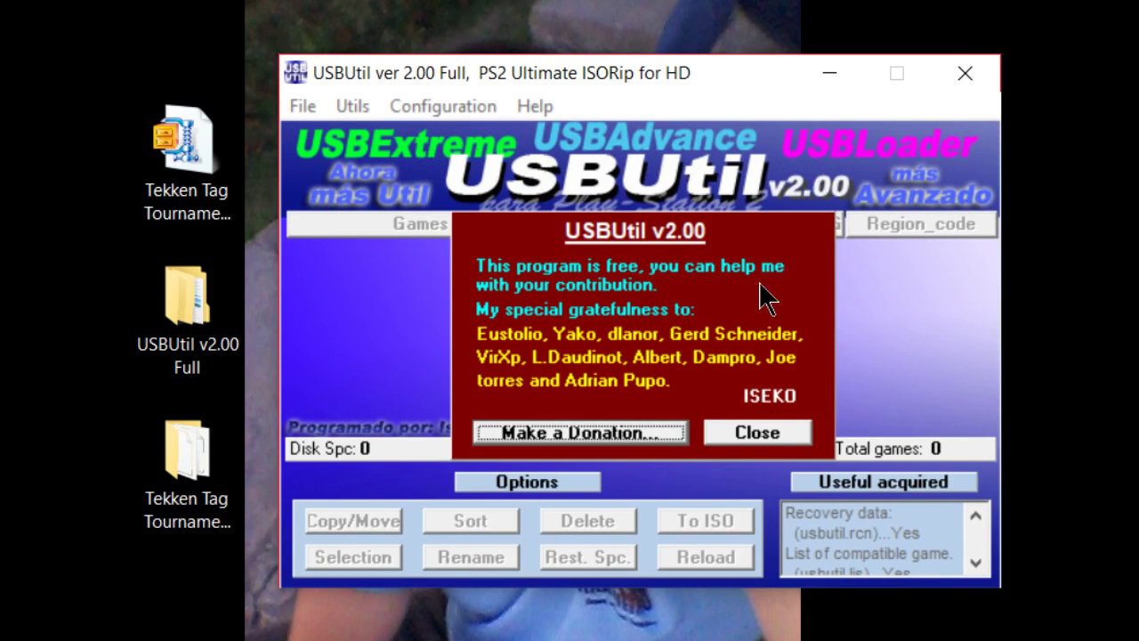
{"action": "left_click", "coordinate": [795, 434]}
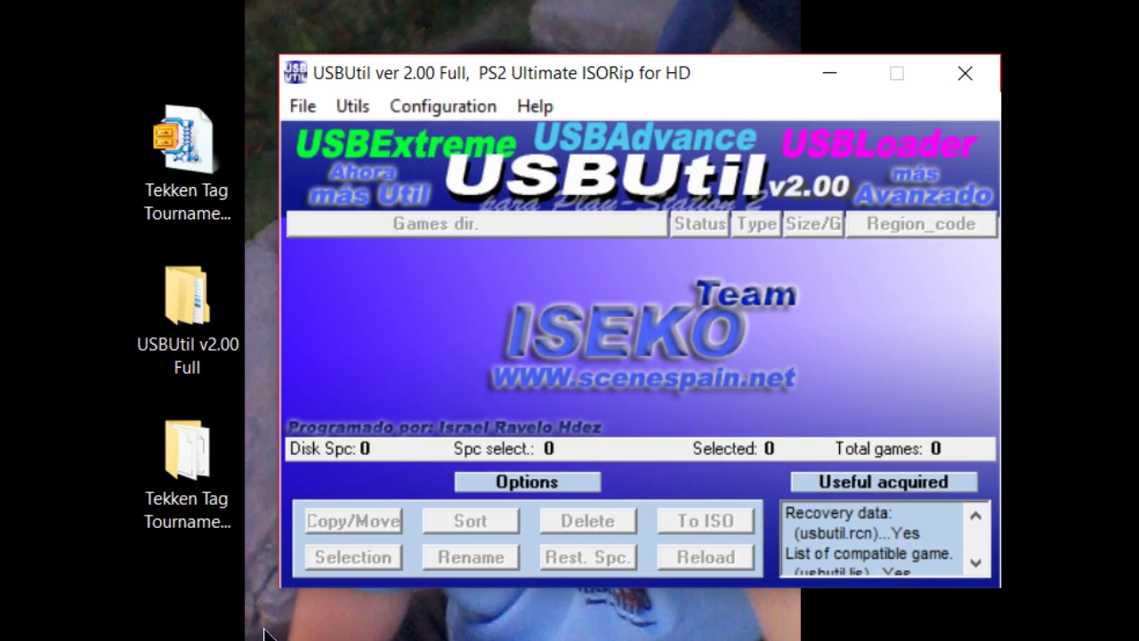
Start creating a game from an ISO in USBUtil.
{"action": "left_click", "coordinate": [310, 104]}
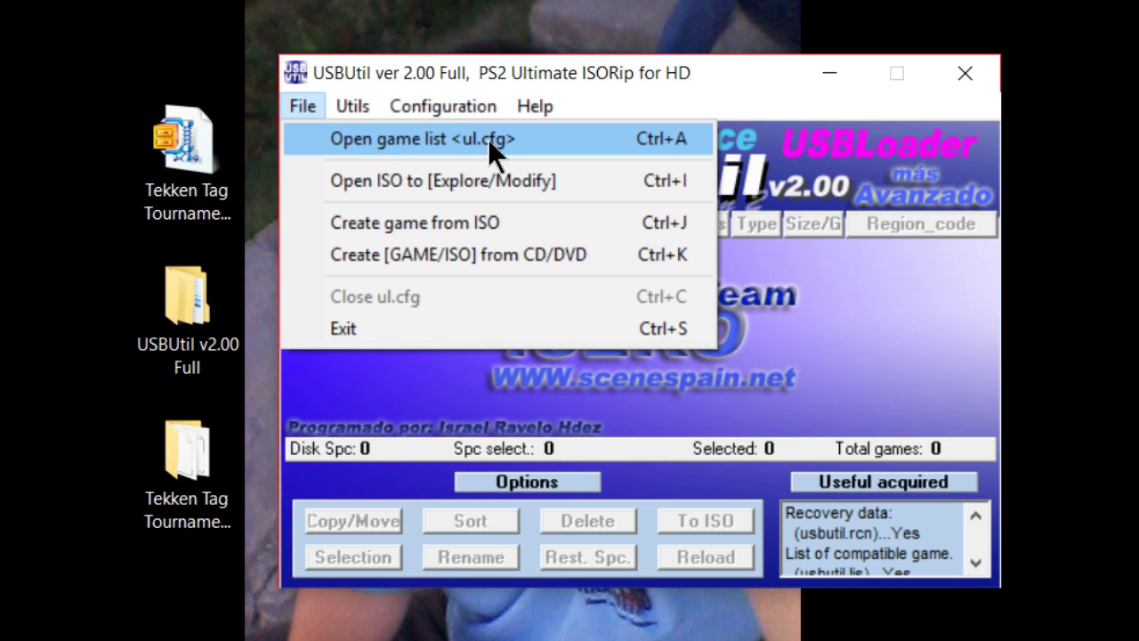
{"action": "left_click", "coordinate": [304, 97]}
{"action": "left_click", "coordinate": [300, 105]}
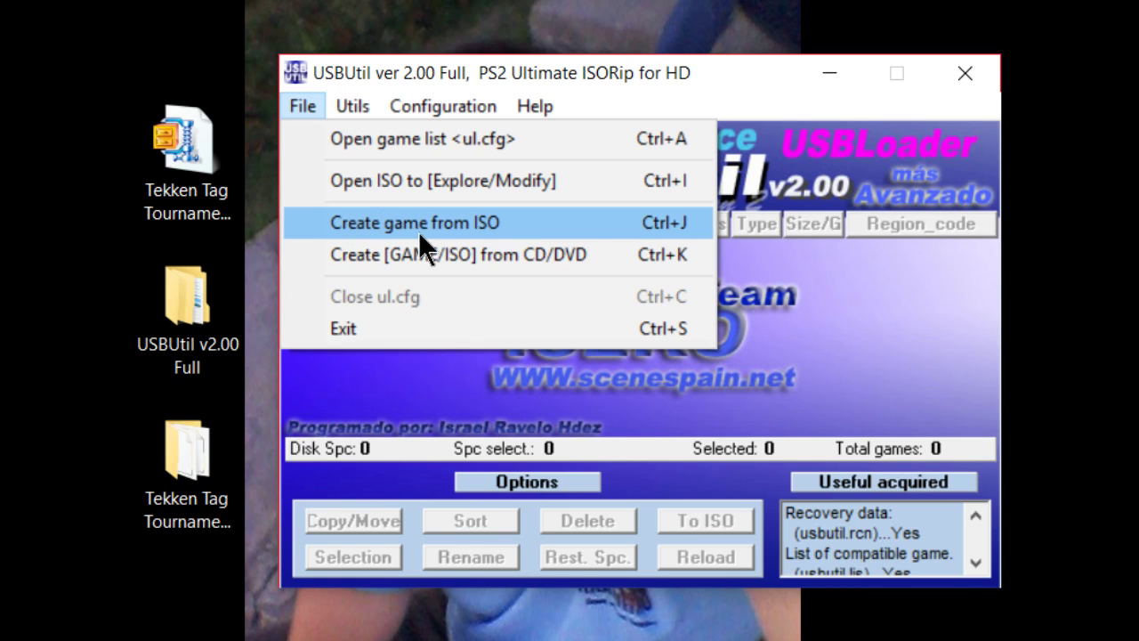
{"action": "left_click", "coordinate": [441, 222]}
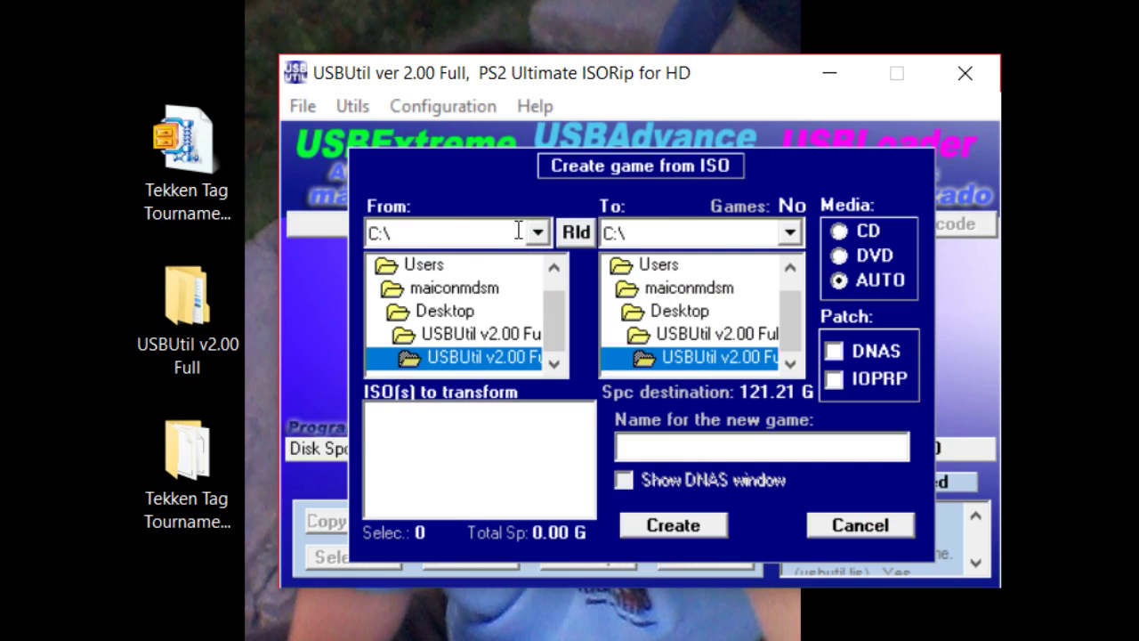
Try to use the Tekken Tag Tournament folder on the Desktop as the source for the ISO to transform.
{"action": "double_click", "coordinate": [441, 305]}
{"action": "scroll", "coordinate": [470, 364], "scroll_direction": "down", "scroll_amount": 2}
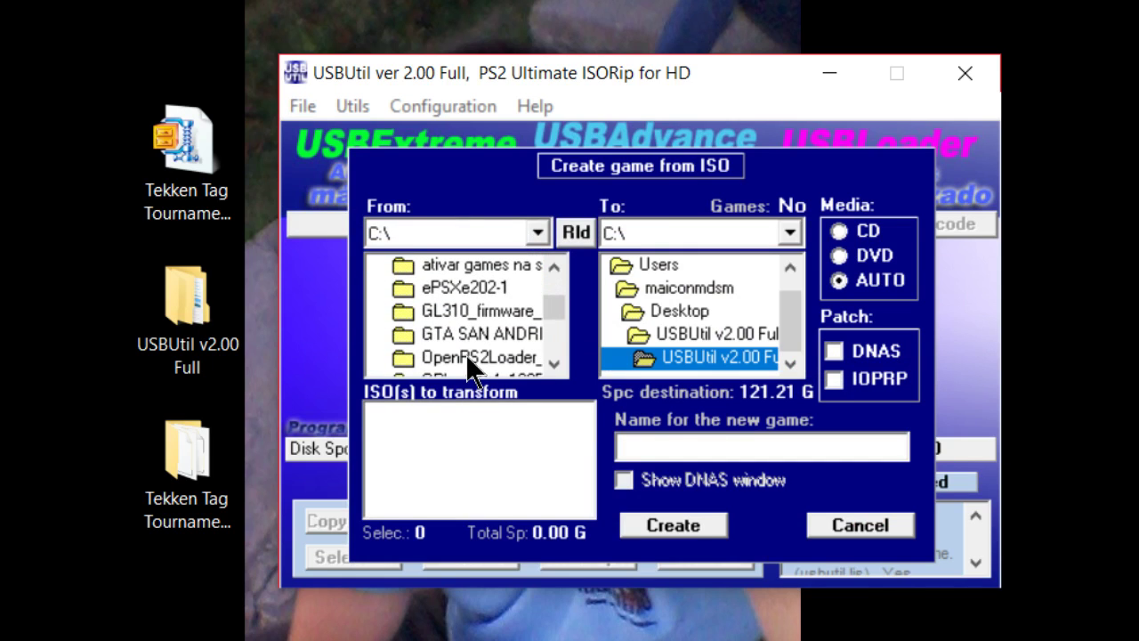
{"action": "scroll", "coordinate": [469, 358], "scroll_direction": "down", "scroll_amount": 4}
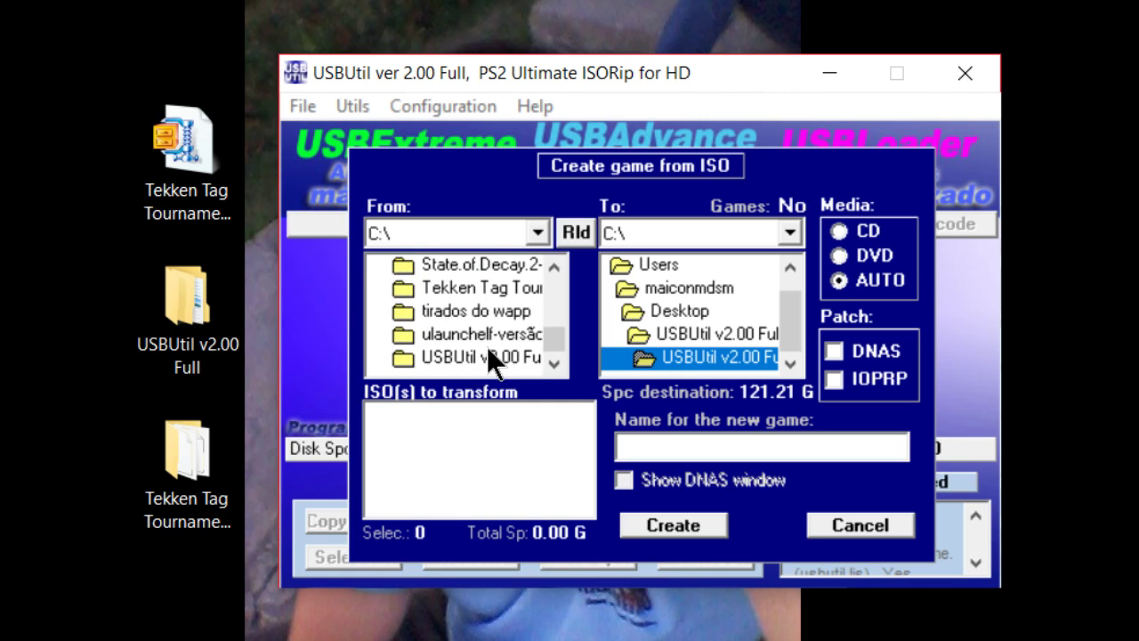
{"action": "double_click", "coordinate": [476, 286]}
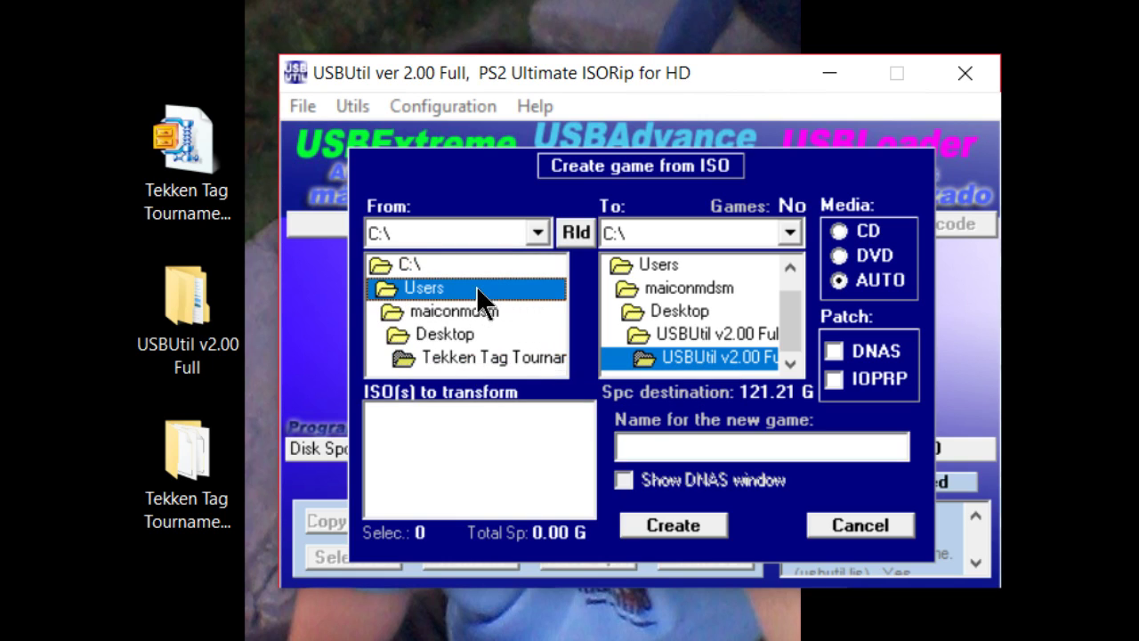
{"action": "left_click", "coordinate": [477, 363]}
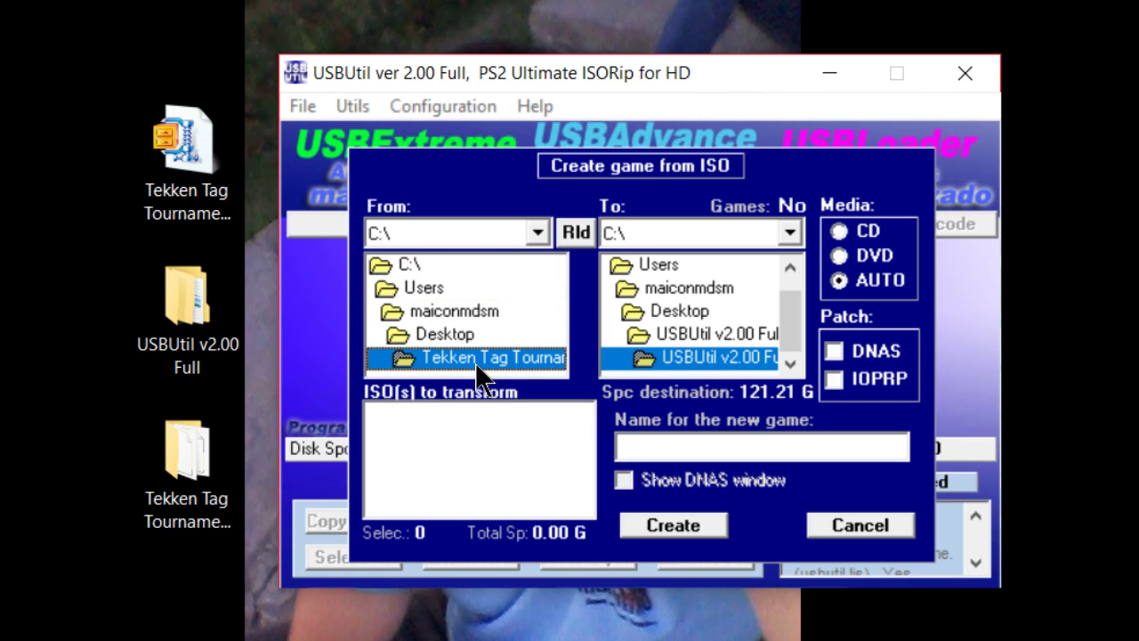
{"action": "double_click", "coordinate": [456, 354]}
Change the source folder for the ISO to the Downloads folder inside the user's profile under C:\Users.
{"action": "double_click", "coordinate": [425, 272]}
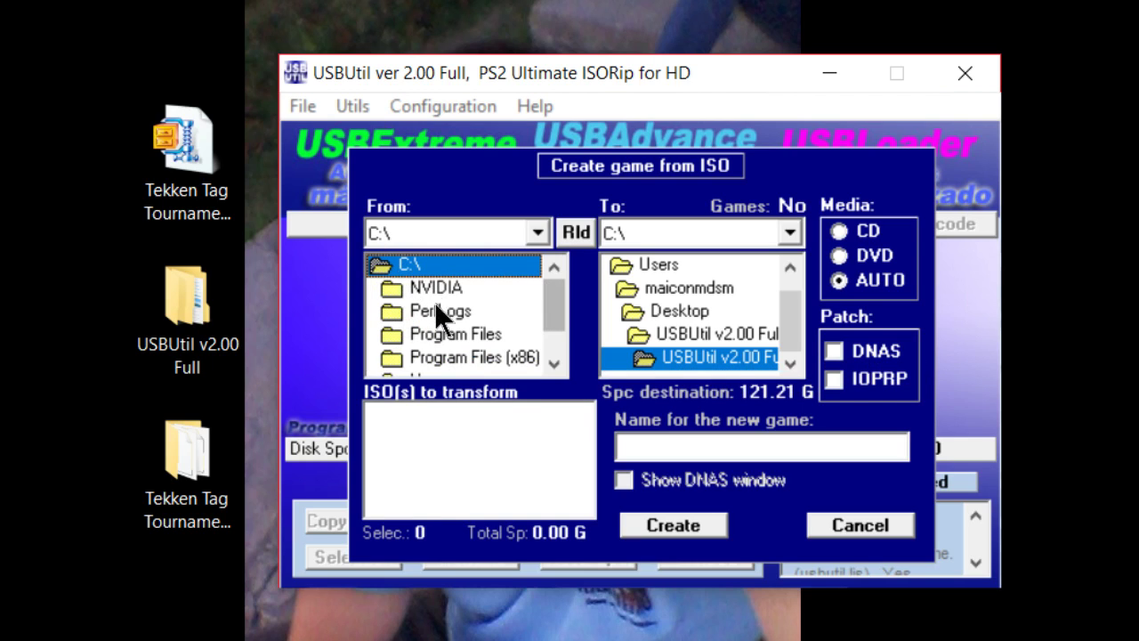
{"action": "scroll", "coordinate": [447, 355], "scroll_direction": "down", "scroll_amount": 1}
{"action": "left_click", "coordinate": [439, 327]}
{"action": "double_click", "coordinate": [438, 326]}
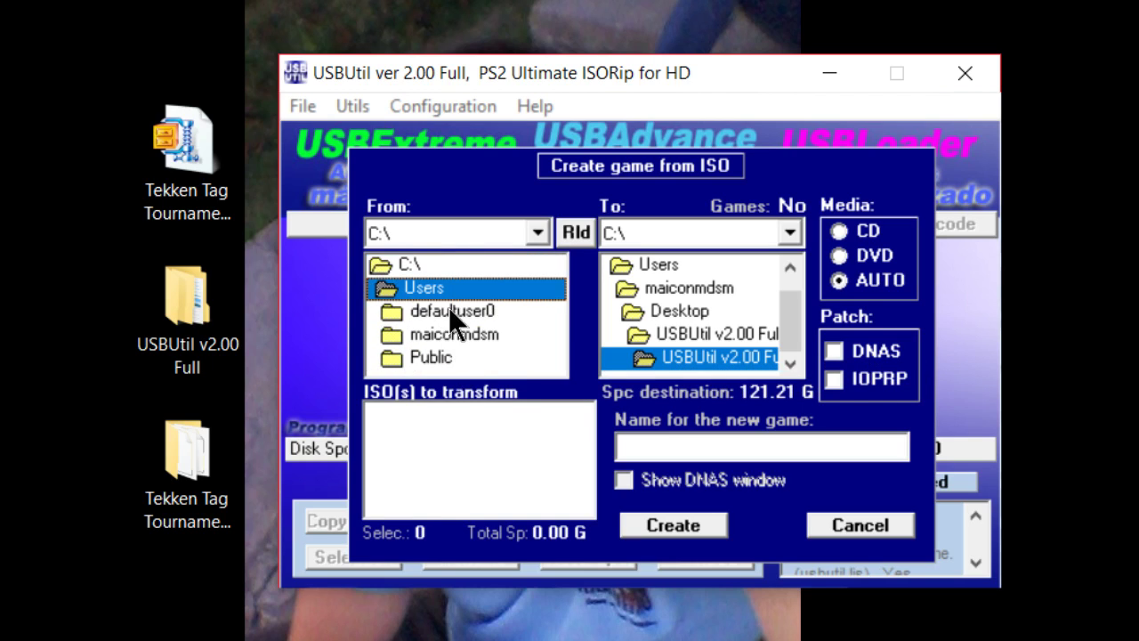
{"action": "left_click", "coordinate": [477, 319]}
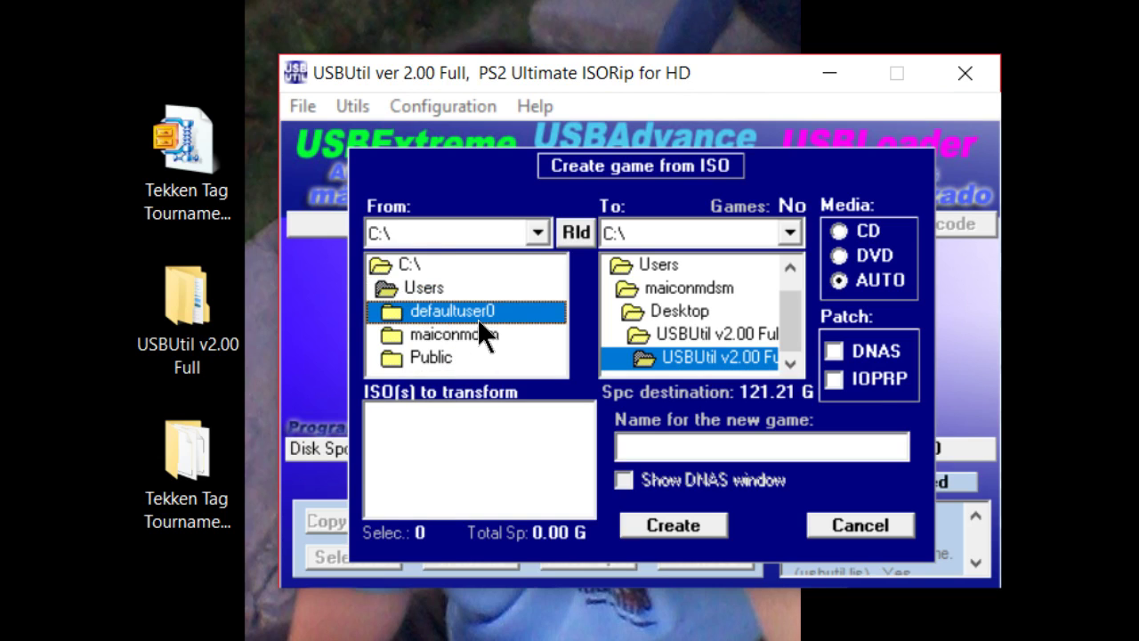
{"action": "double_click", "coordinate": [425, 335]}
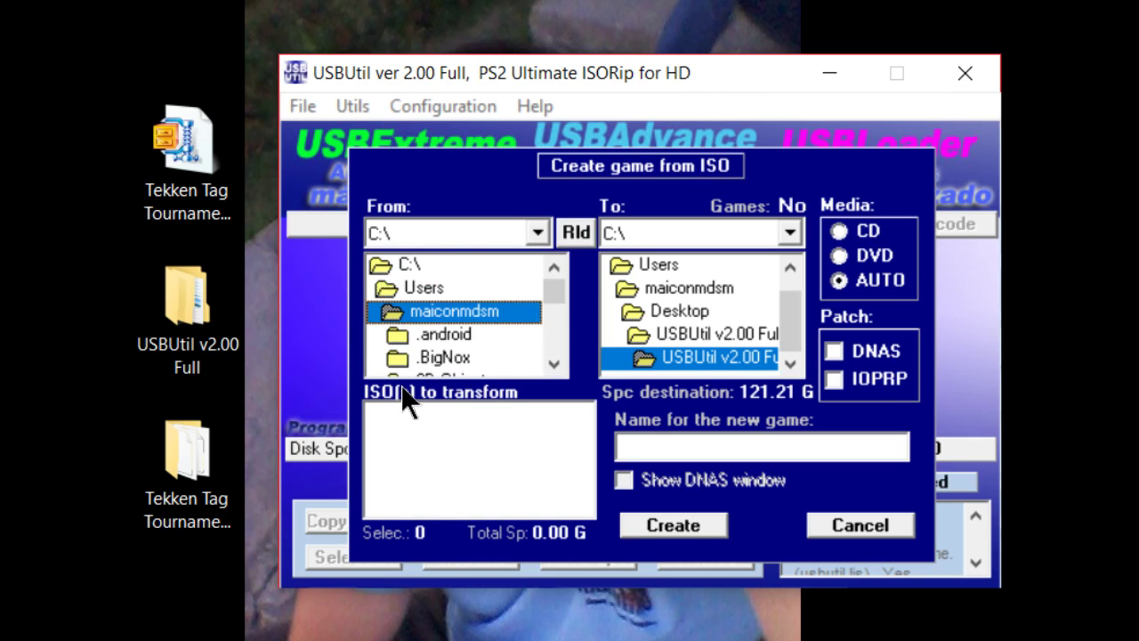
{"action": "scroll", "coordinate": [424, 385], "scroll_direction": "down", "scroll_amount": 1}
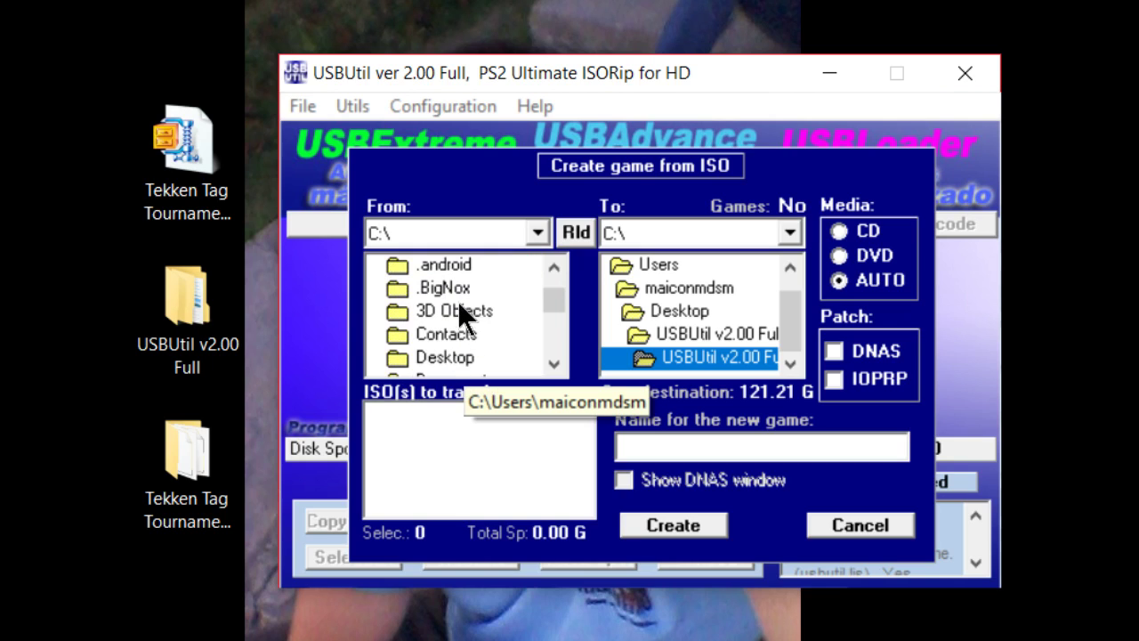
{"action": "scroll", "coordinate": [458, 307], "scroll_direction": "up", "scroll_amount": 1}
{"action": "scroll", "coordinate": [454, 311], "scroll_direction": "down", "scroll_amount": 2}
{"action": "left_click", "coordinate": [456, 335]}
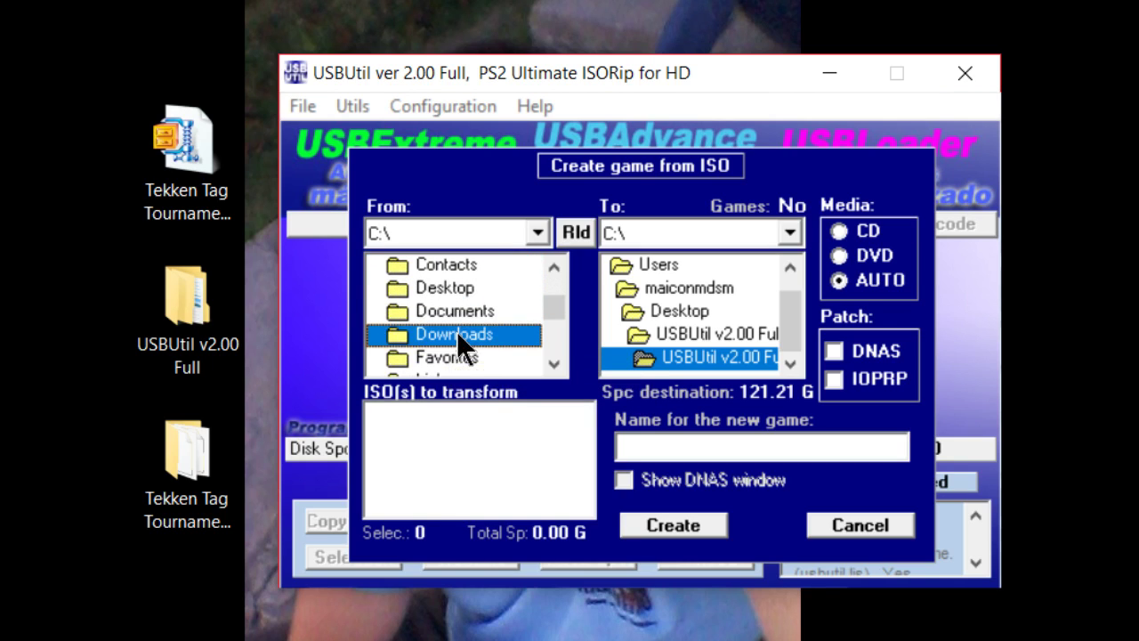
{"action": "double_click", "coordinate": [456, 335]}
Open the God of War II folder inside ps2 and select God of War II (USA).iso as the ISO to transform.
{"action": "scroll", "coordinate": [468, 353], "scroll_direction": "down", "scroll_amount": 3}
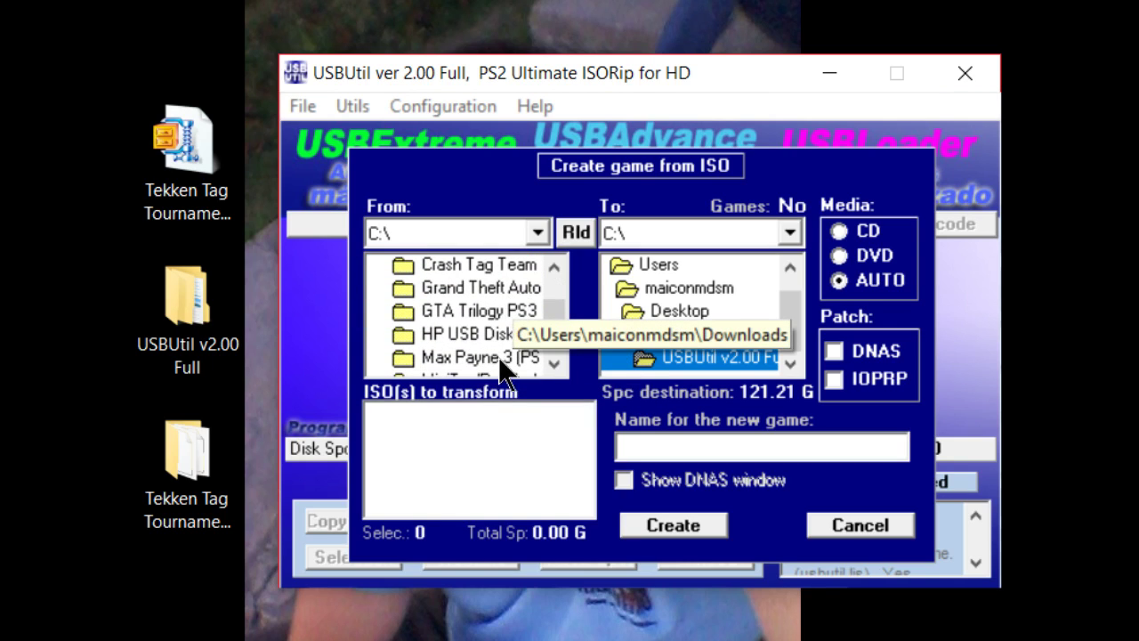
{"action": "scroll", "coordinate": [501, 365], "scroll_direction": "down", "scroll_amount": 2}
{"action": "double_click", "coordinate": [453, 333]}
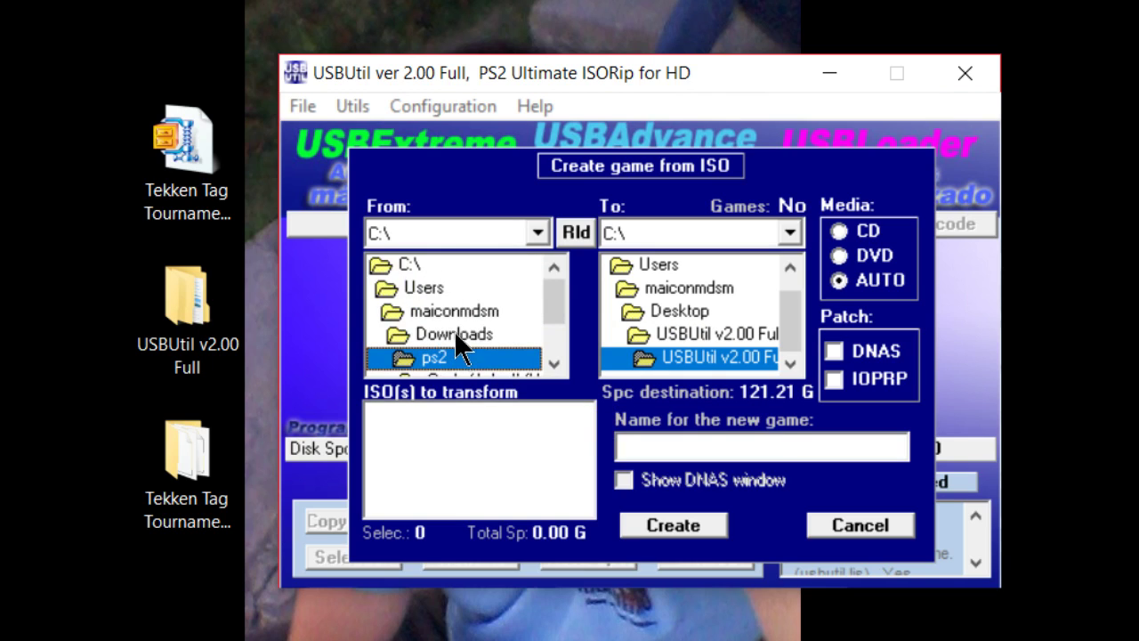
{"action": "scroll", "coordinate": [459, 338], "scroll_direction": "down", "scroll_amount": 3}
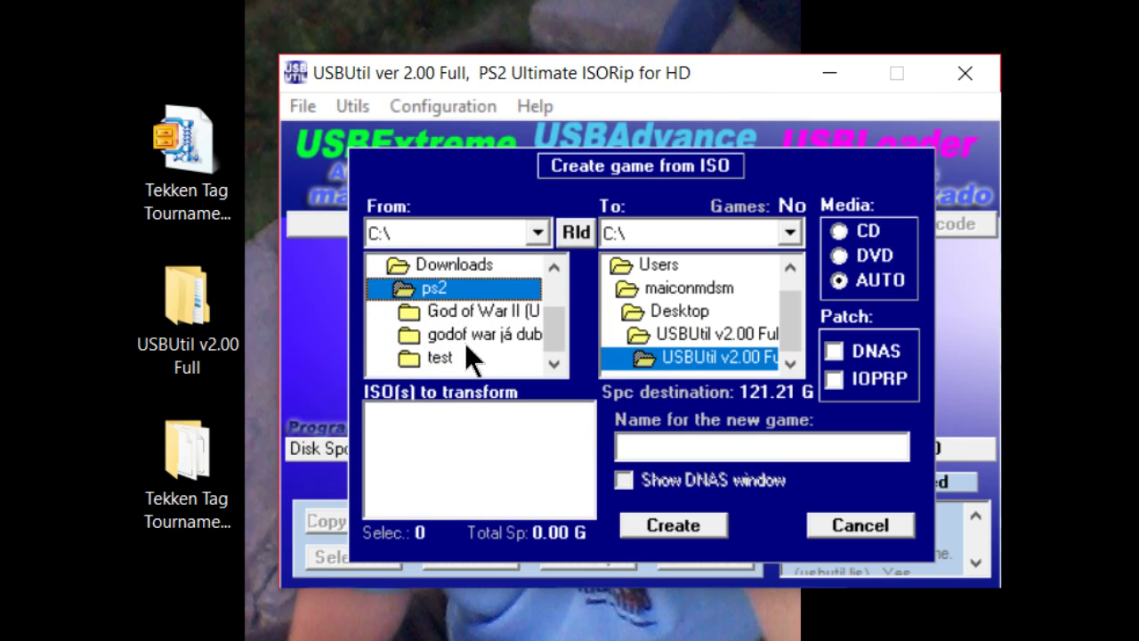
{"action": "double_click", "coordinate": [475, 313]}
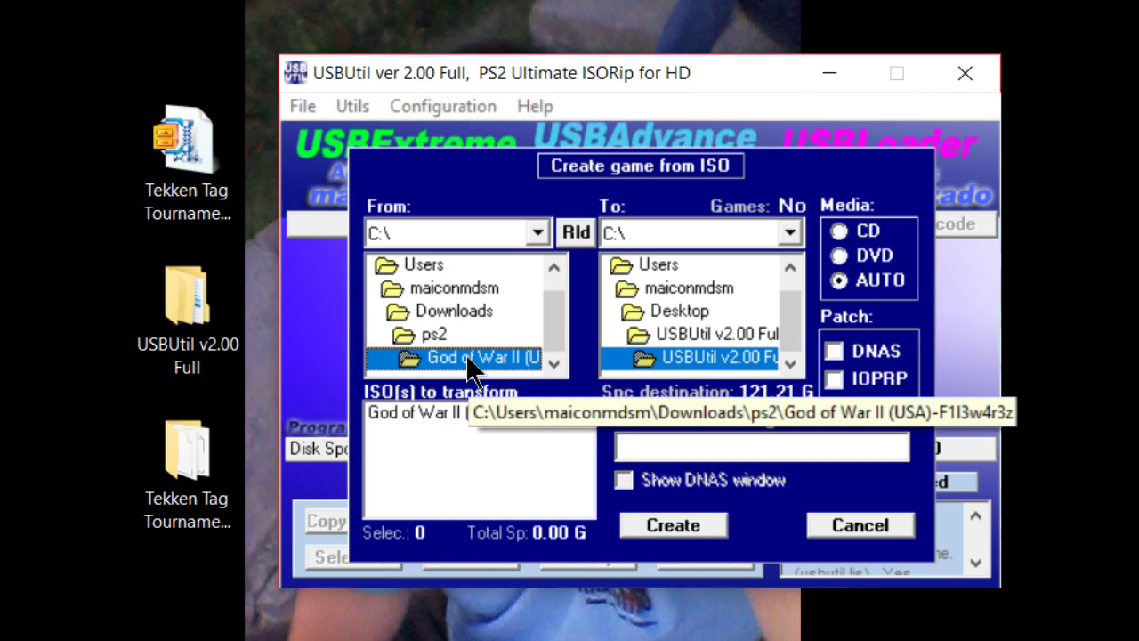
{"action": "left_click", "coordinate": [441, 410]}
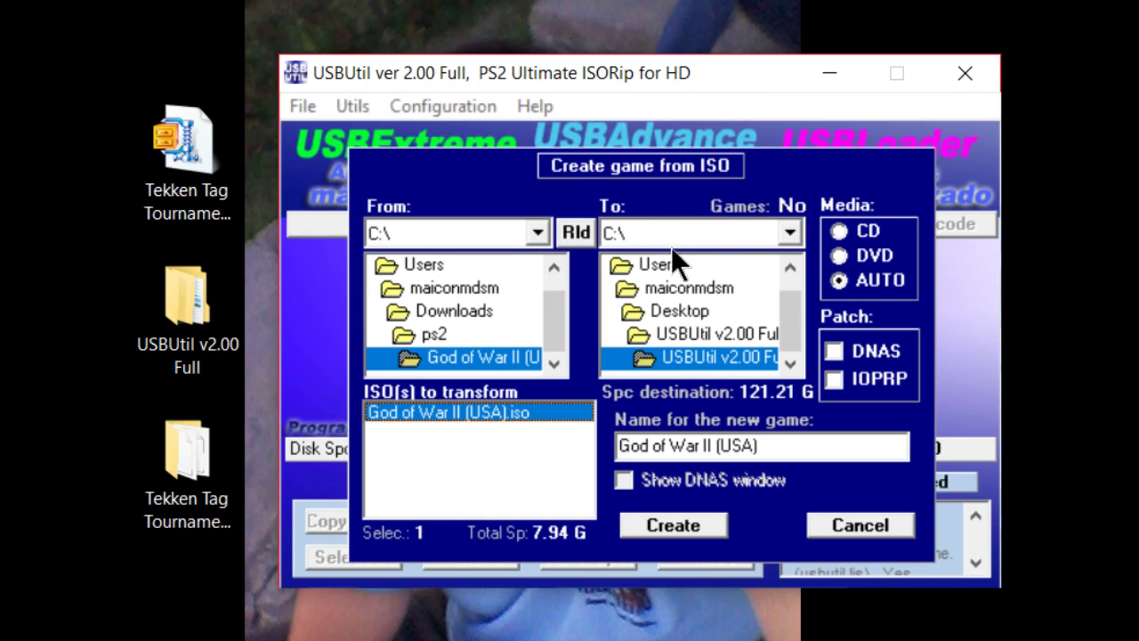
Check the available destination drives and look up the external hard disk's drive letter under Este Computador in File Explorer.
{"action": "left_click", "coordinate": [793, 237]}
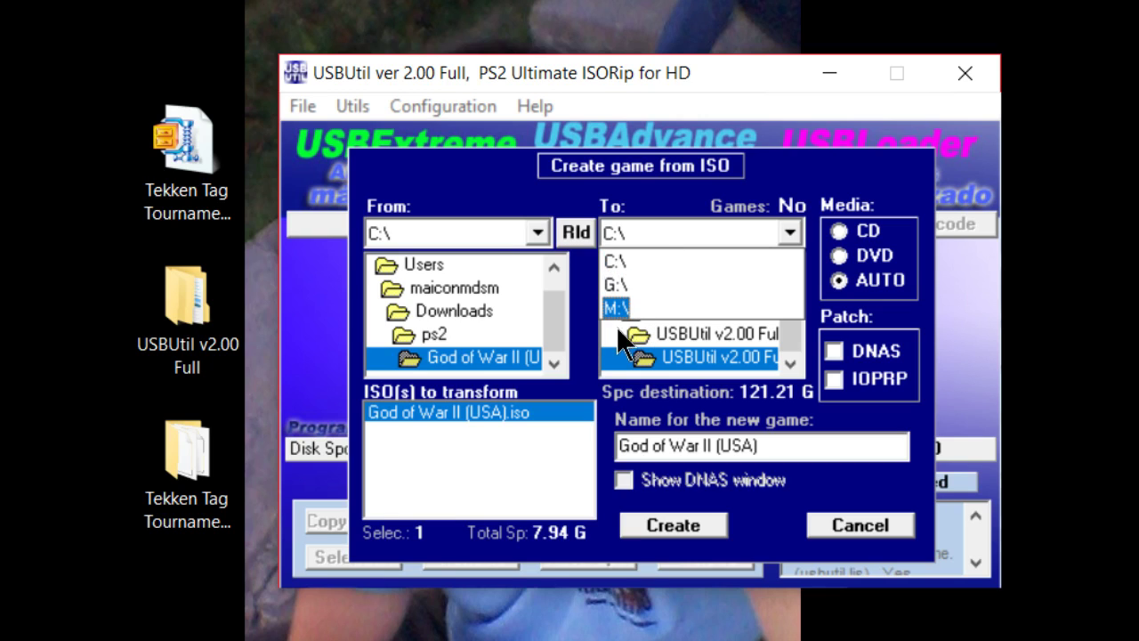
{"action": "left_click", "coordinate": [193, 302]}
{"action": "double_click", "coordinate": [193, 302]}
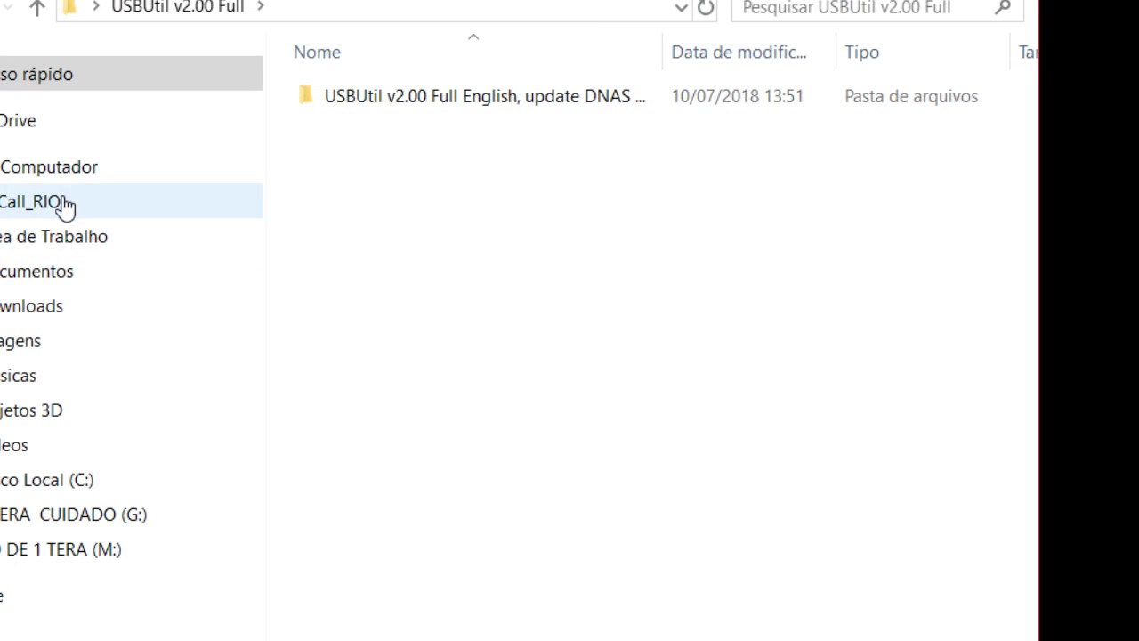
{"action": "left_click", "coordinate": [69, 174]}
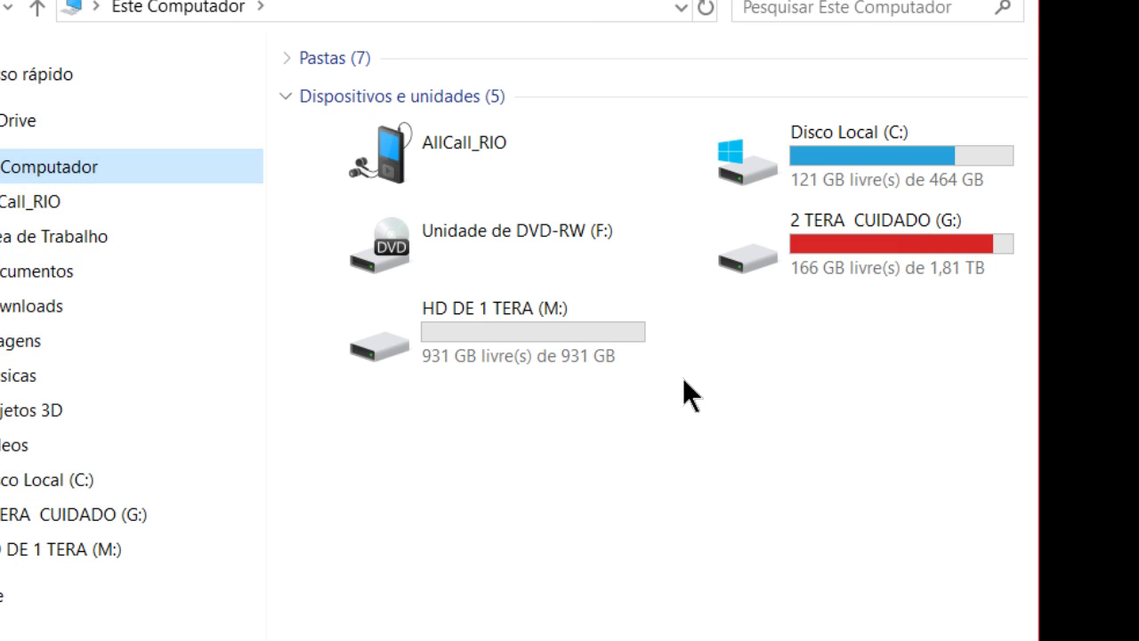
{"action": "mouse_move", "coordinate": [450, 319]}
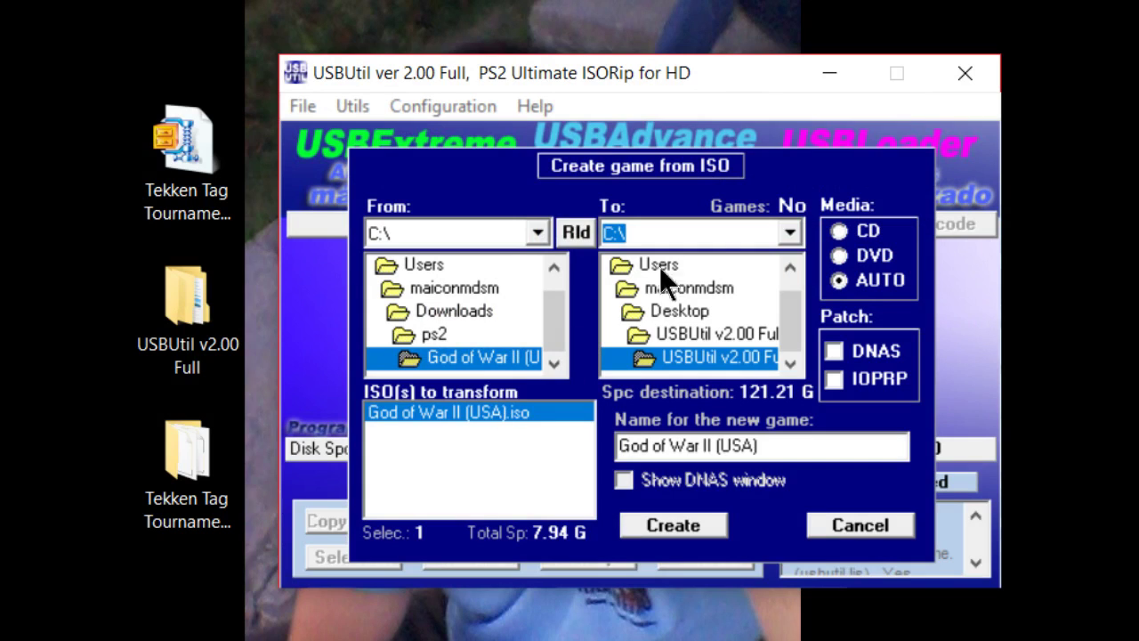
Set the game's destination to M:\ and open the HD DE 1 TERA (M:) drive in File Explorer.
{"action": "left_click", "coordinate": [789, 233]}
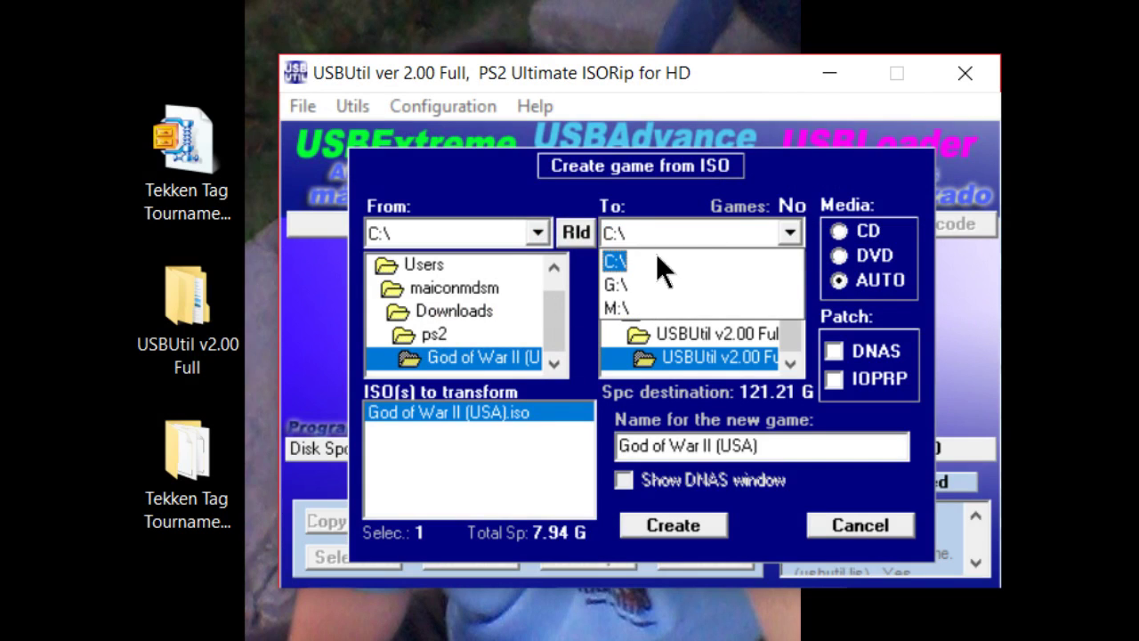
{"action": "left_click", "coordinate": [627, 306]}
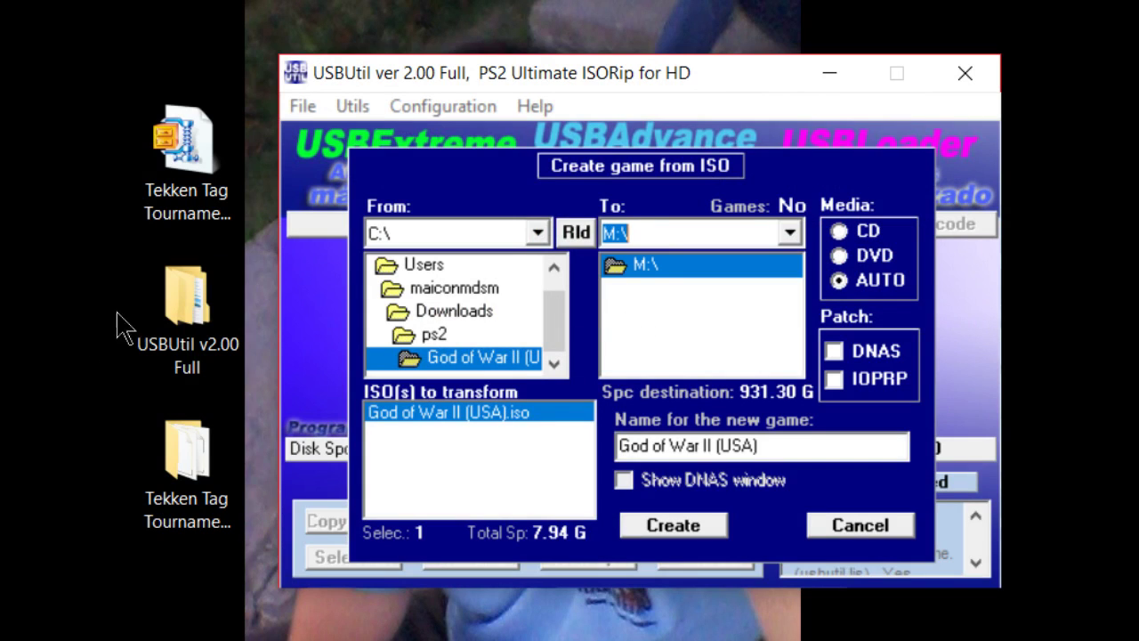
{"action": "left_click", "coordinate": [207, 481]}
{"action": "double_click", "coordinate": [207, 480]}
{"action": "left_click", "coordinate": [44, 550]}
Start creating the God of War II (USA) game, view the output on drive M:, and return to USBUtil.
{"action": "left_click", "coordinate": [677, 532]}
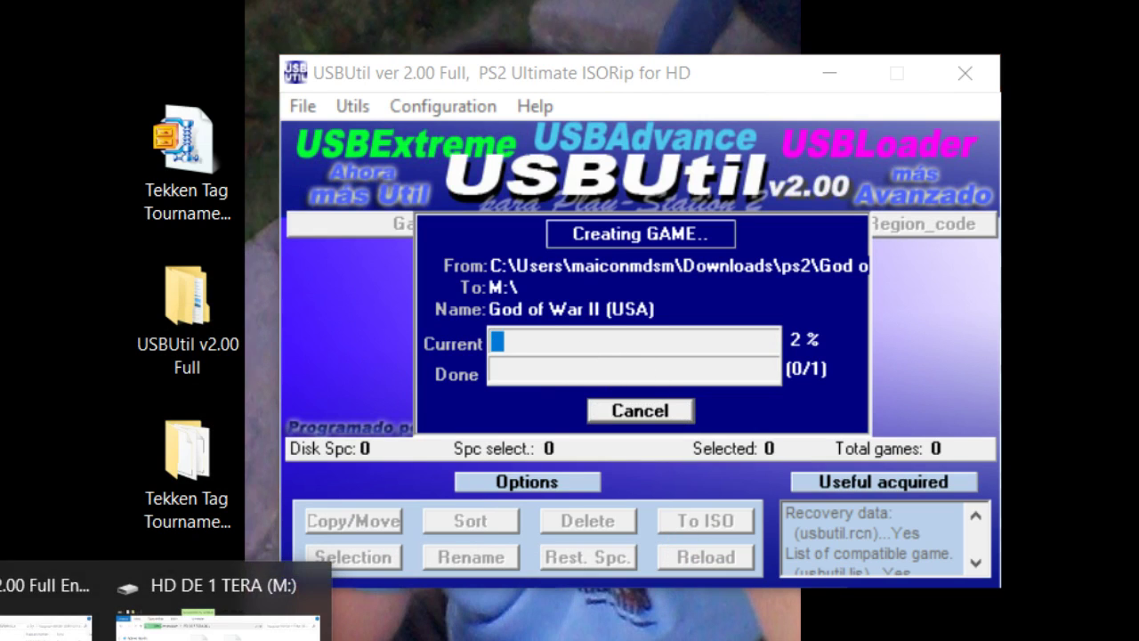
{"action": "left_click", "coordinate": [205, 592]}
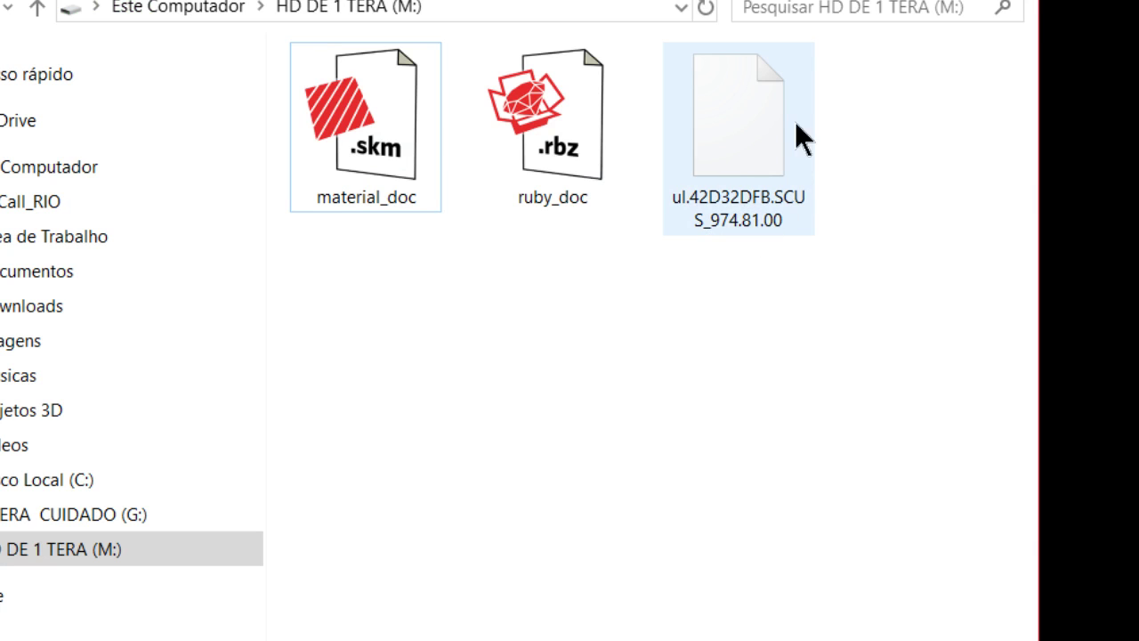
{"action": "key", "text": "alt+Tab"}
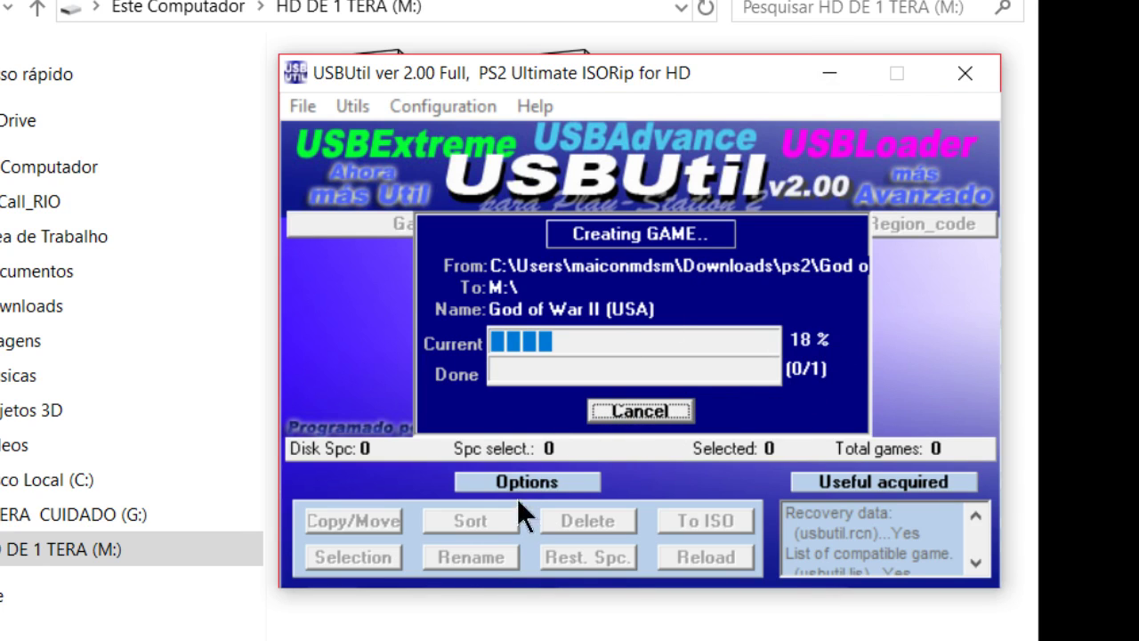
Examine the split game files on drive M:, then return to USBUtil and reposition its window to view the progress beside them.
{"action": "left_click", "coordinate": [492, 639]}
{"action": "left_click_drag", "start_coordinate": [742, 283], "coordinate": [948, 178]}
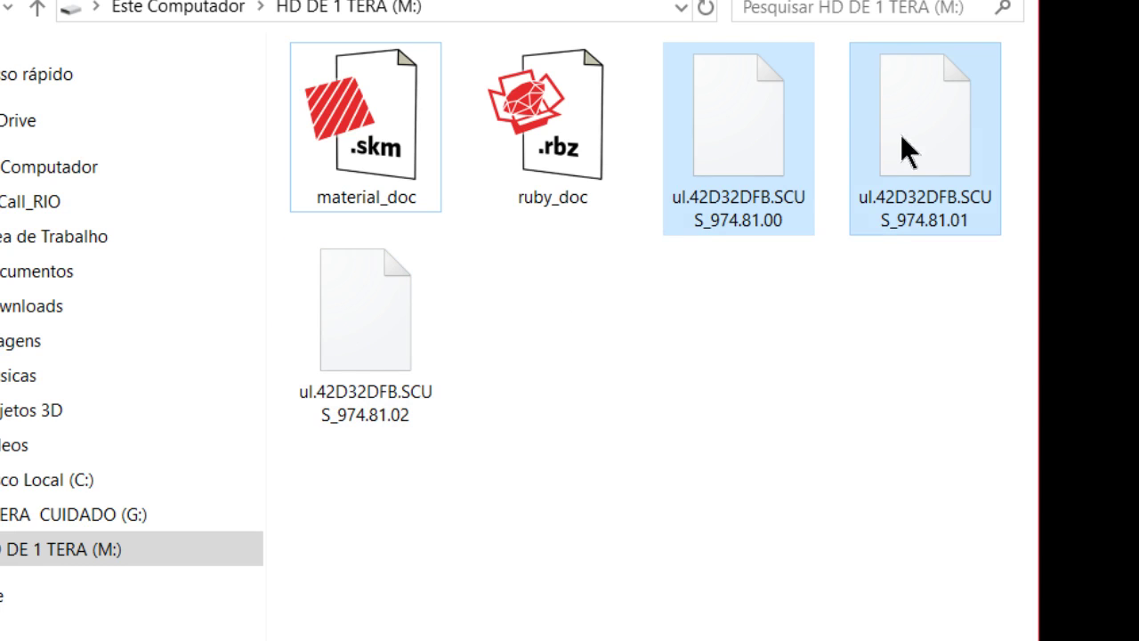
{"action": "mouse_move", "coordinate": [746, 179]}
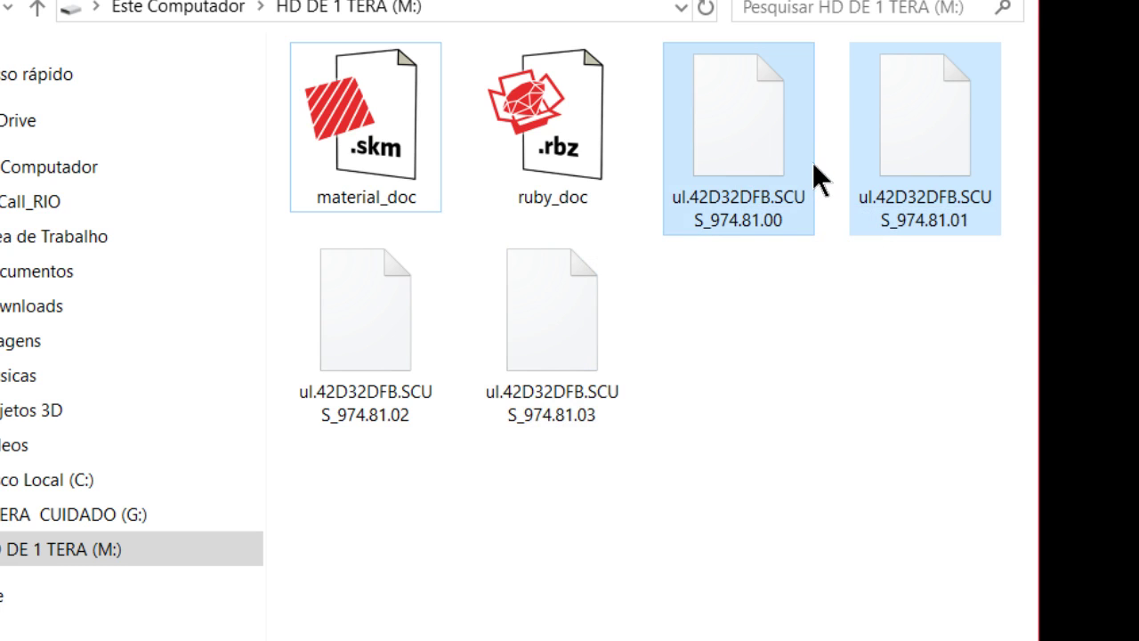
{"action": "key", "text": "alt+Tab"}
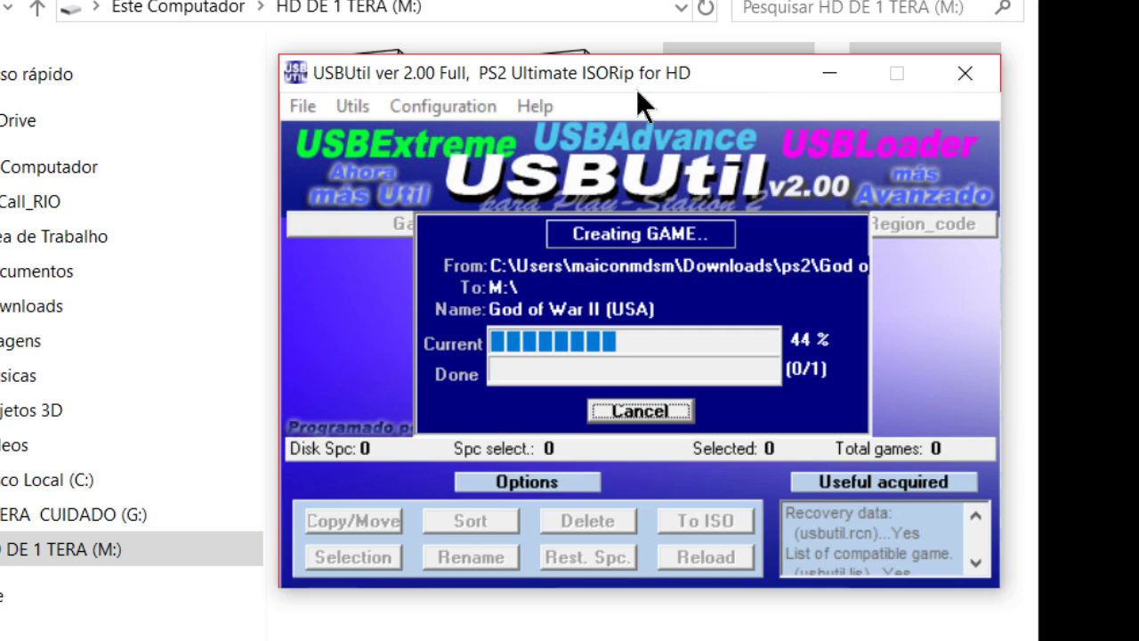
{"action": "left_click_drag", "start_coordinate": [642, 78], "coordinate": [513, 21]}
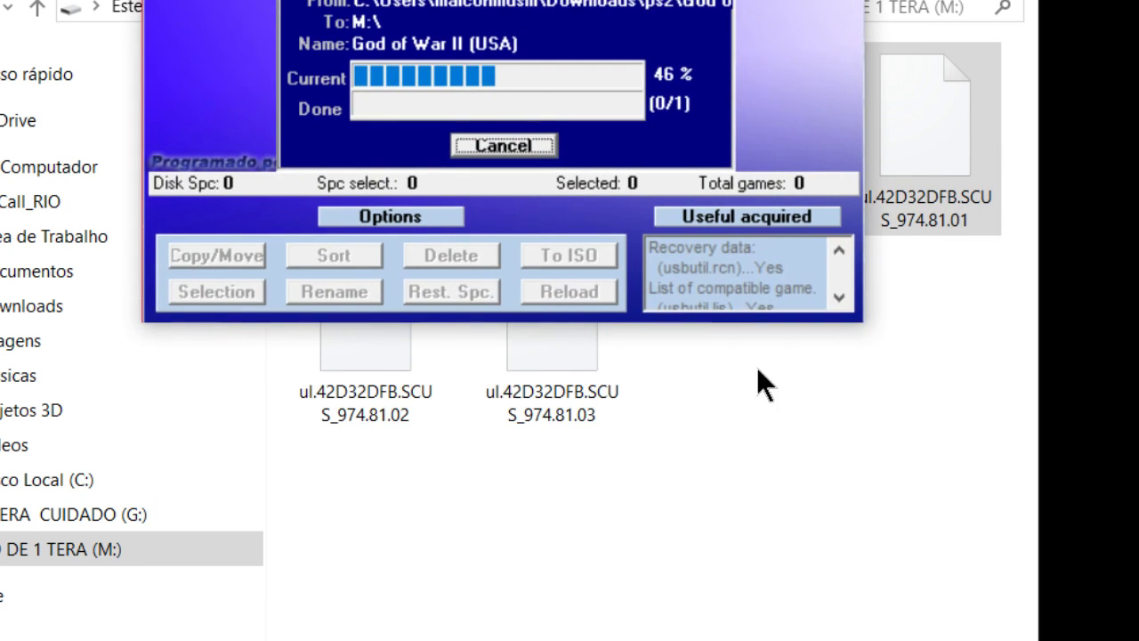